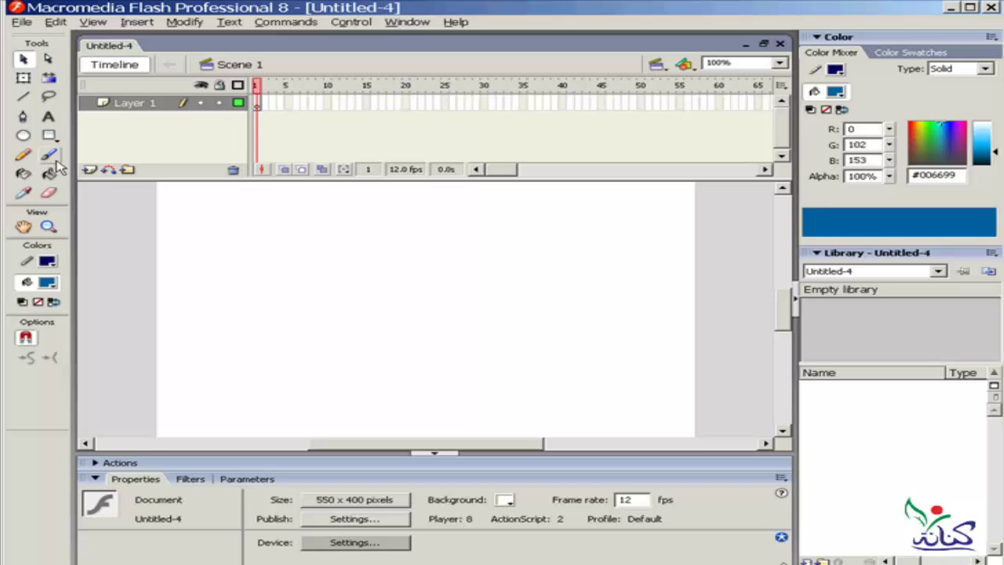
Step: Draw a #006699 blue rectangle with a navy outline in the middle of the stage
click(49, 135)
drag(526, 270, 213, 383)
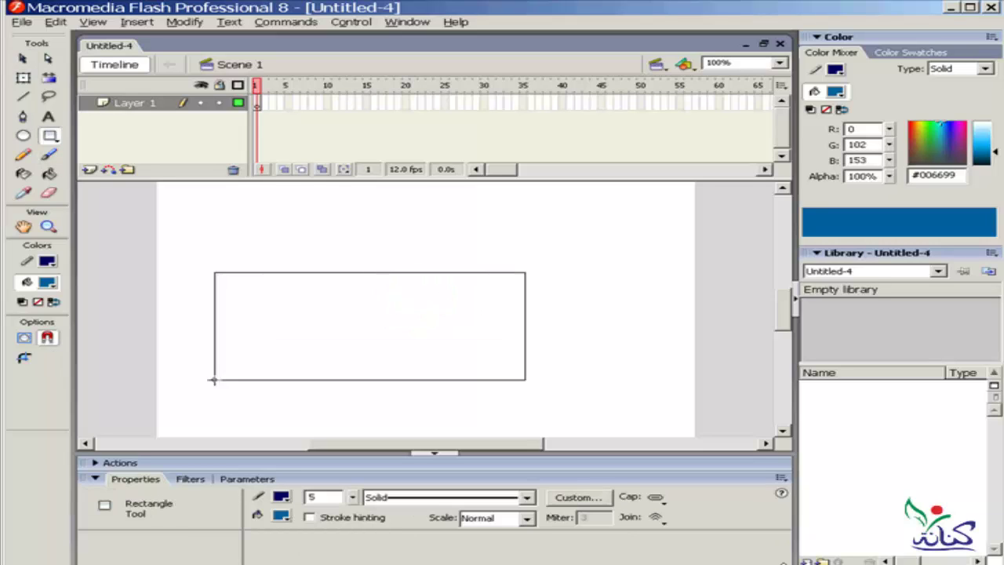
click(23, 59)
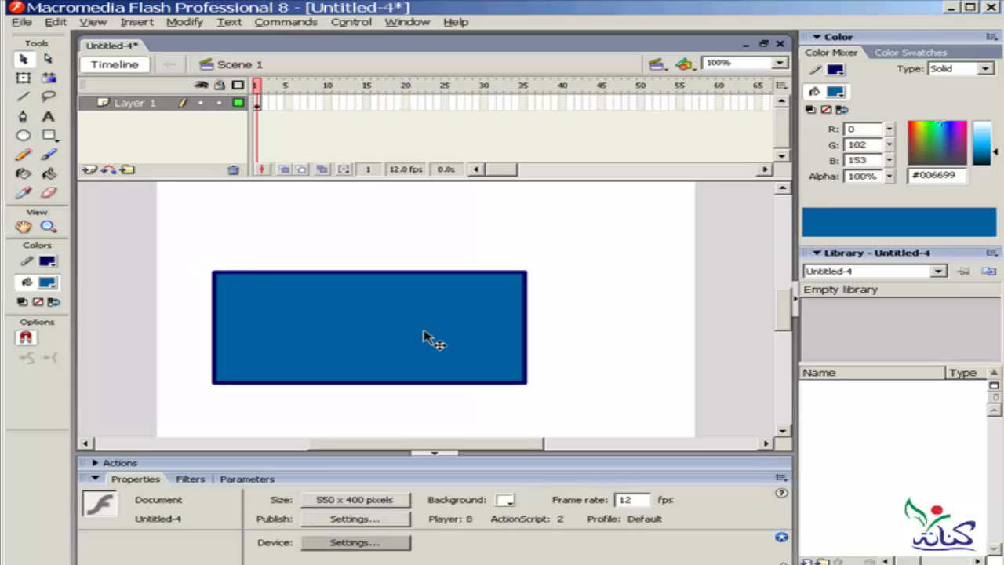
Step: Add Layer 2 above Layer 1 and select its first frame
click(89, 169)
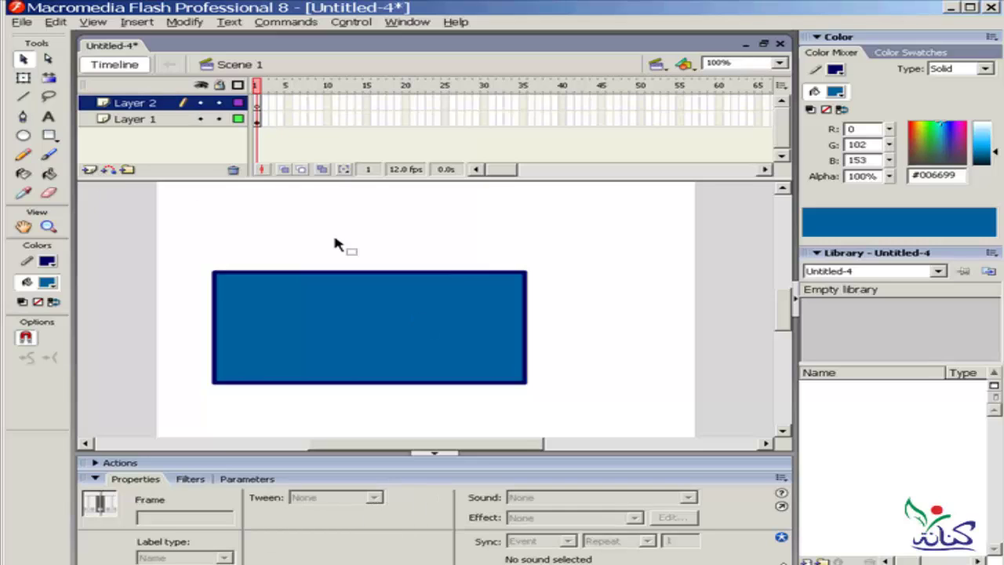
click(255, 105)
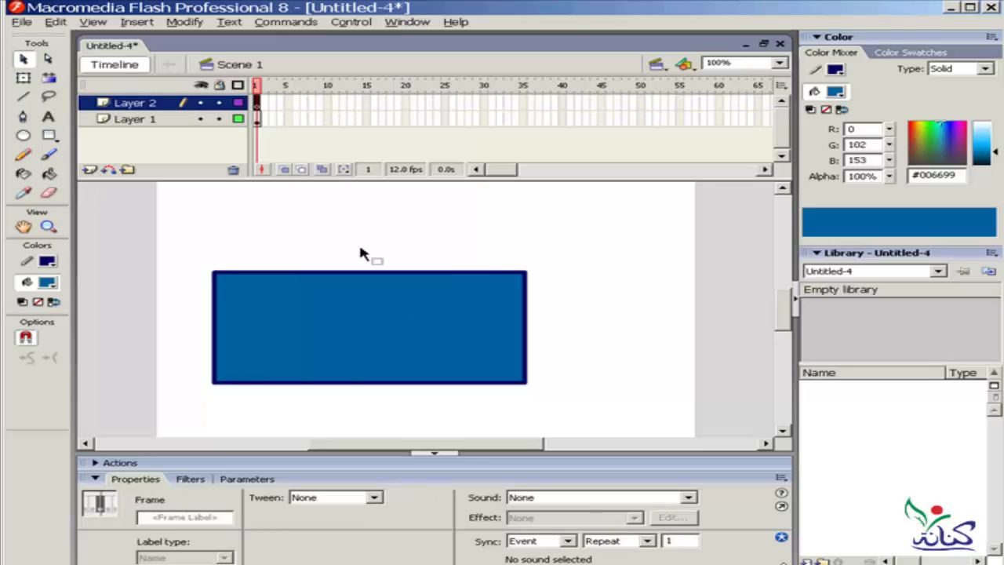
click(23, 134)
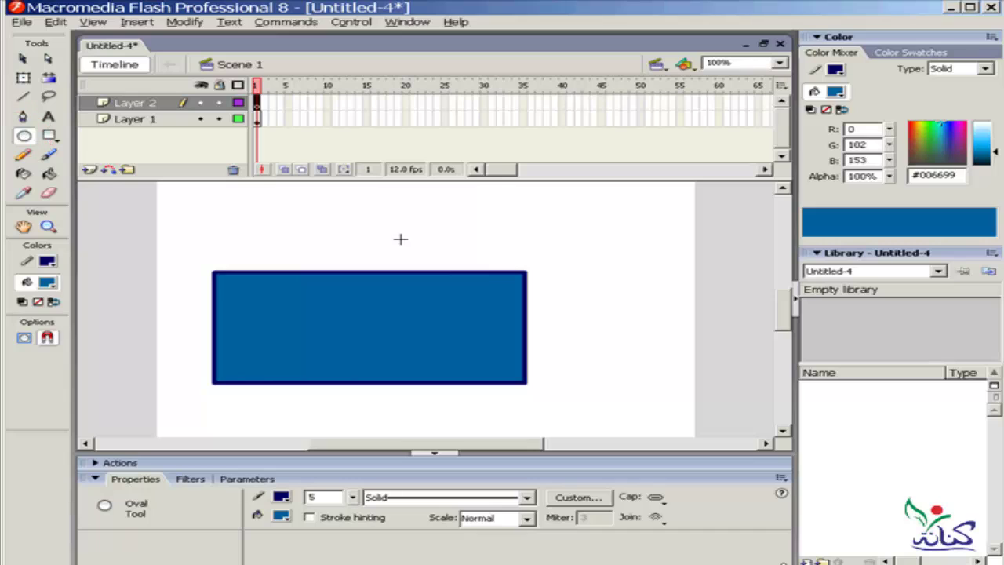
Step: On Layer 2, draw a navy-outlined blue circle straddling the rectangle's top edge
drag(424, 220, 281, 328)
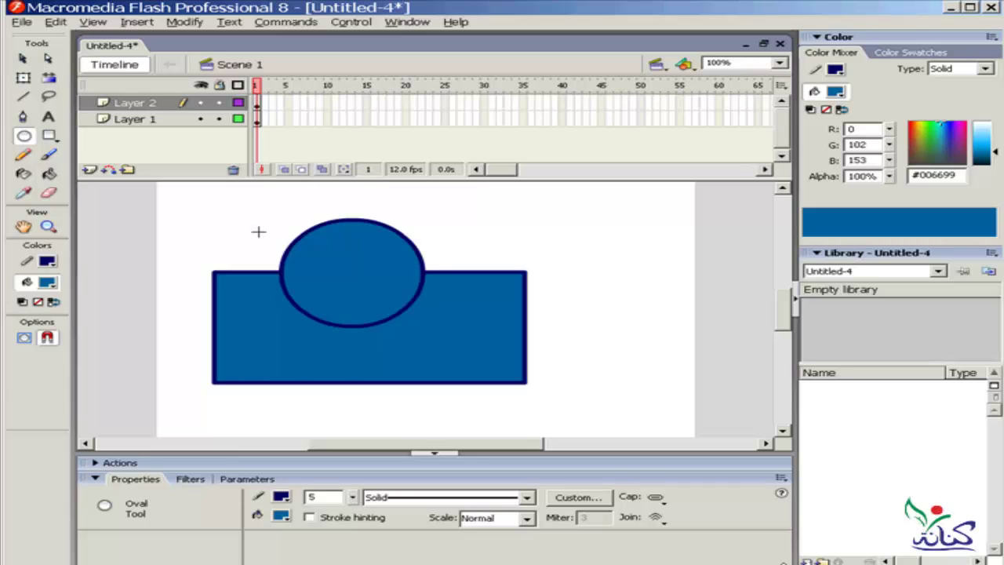
click(104, 105)
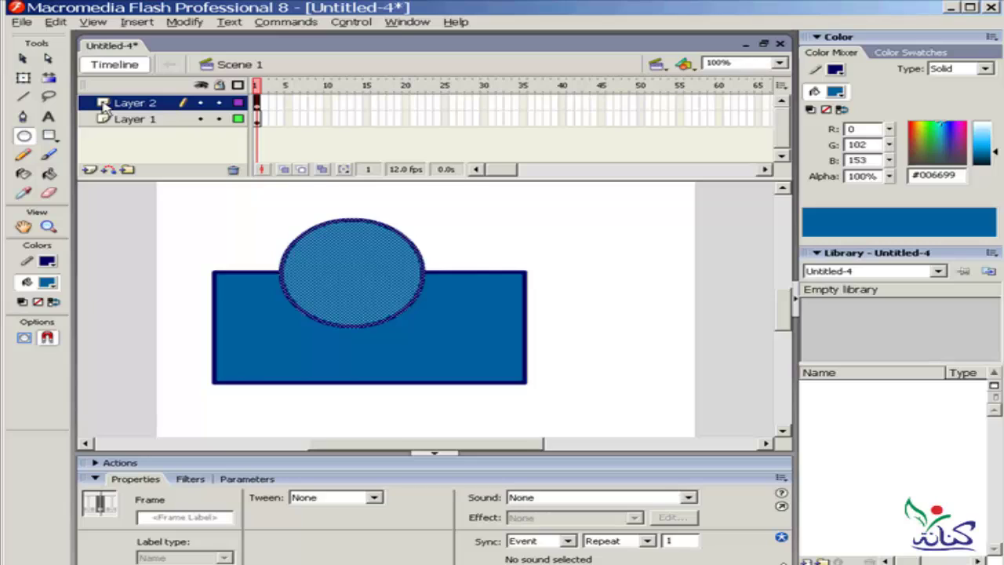
Step: Set Layer 2's type to Mask and place Layer 1 beneath it as the masked layer
double_click(103, 104)
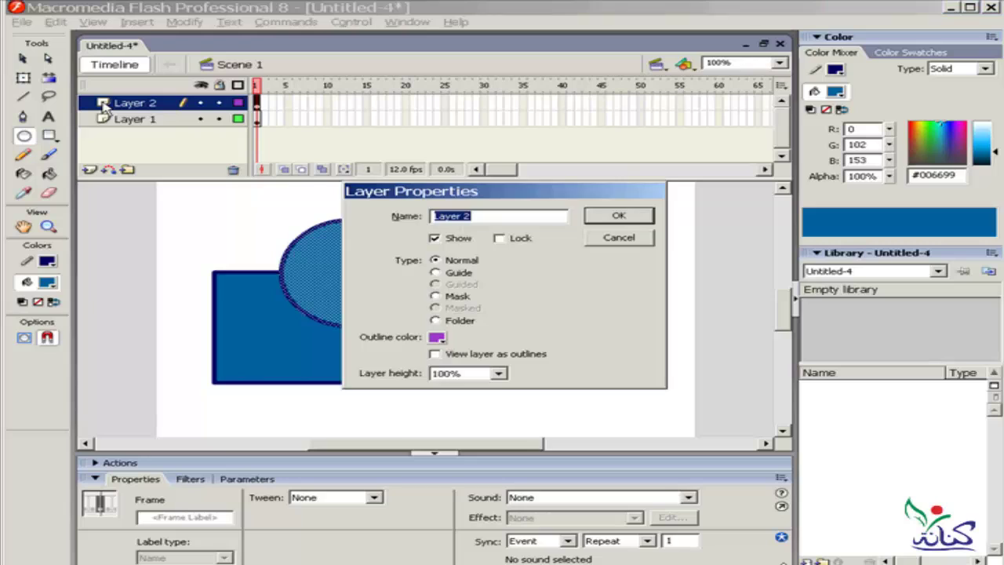
click(436, 295)
click(617, 216)
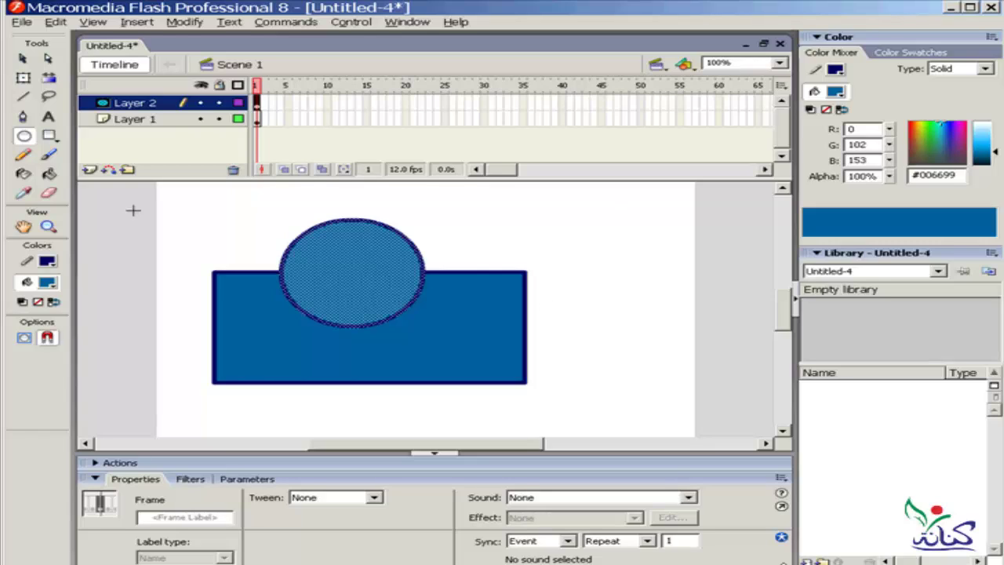
click(108, 126)
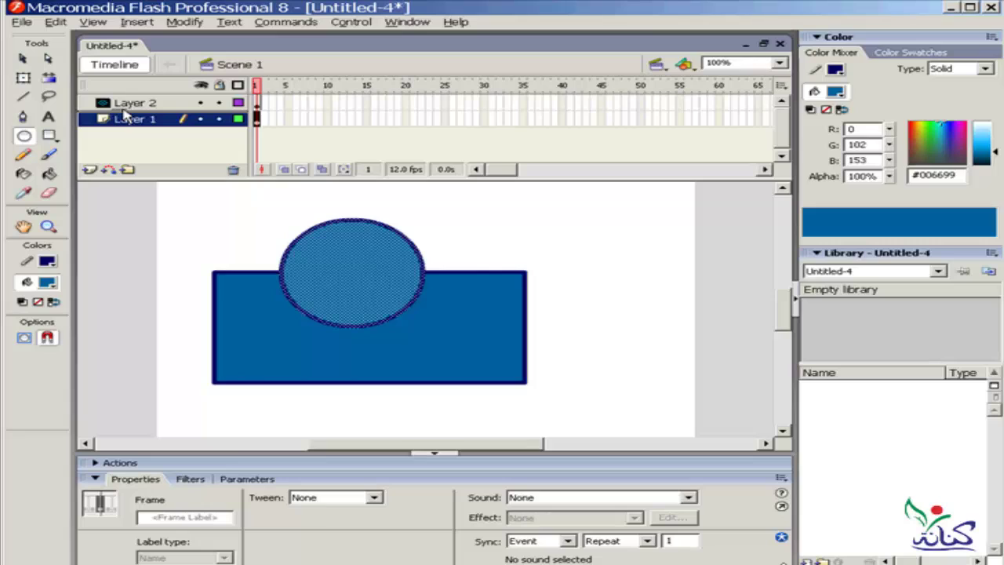
drag(123, 114, 125, 114)
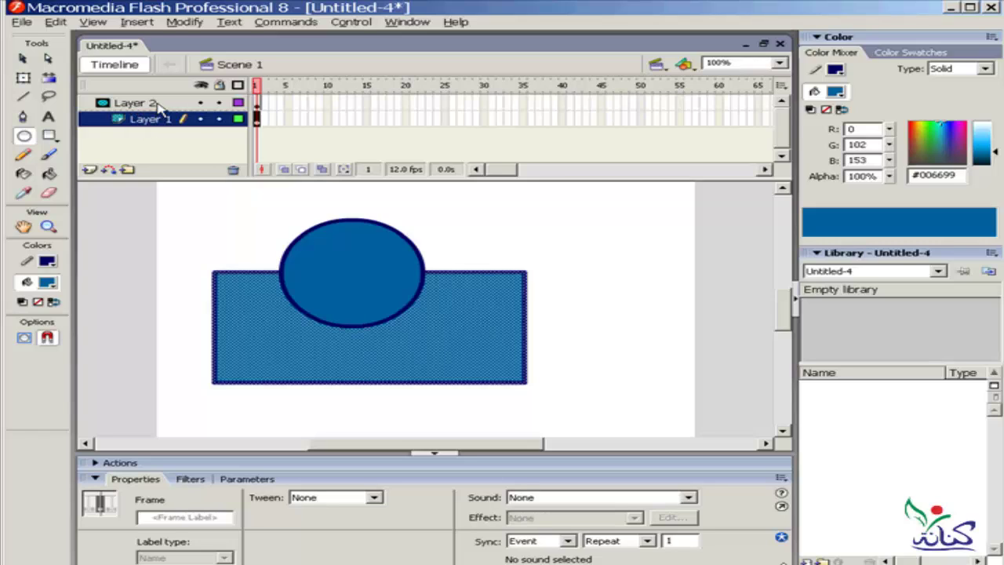
Step: Rename Layer 2 to 'mask'
double_click(149, 103)
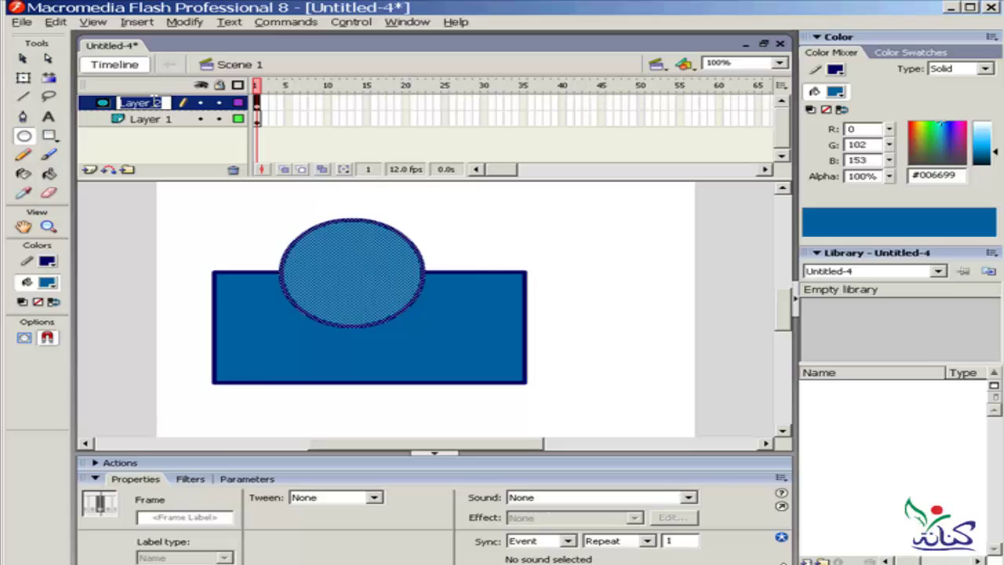
text(mask)
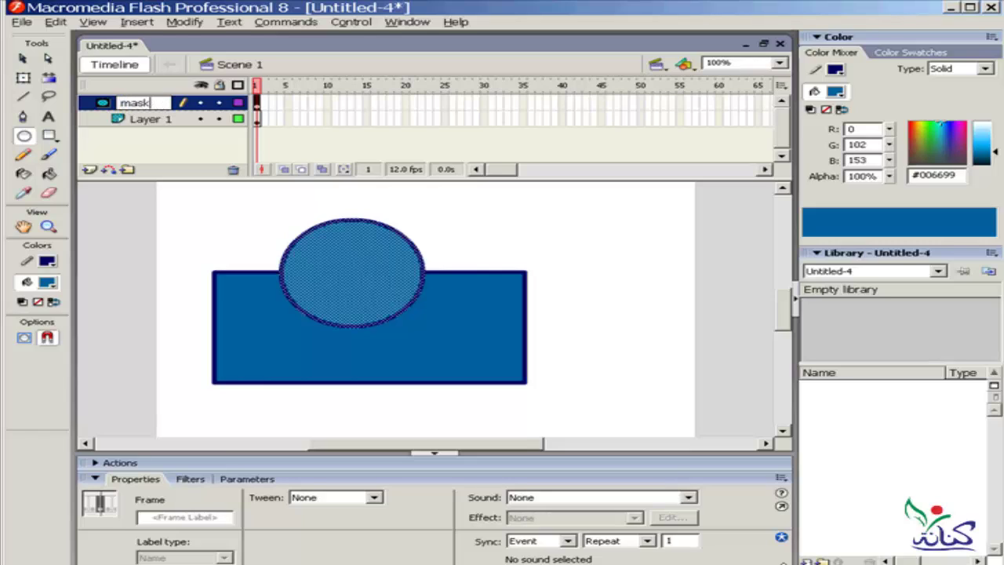
key(Return)
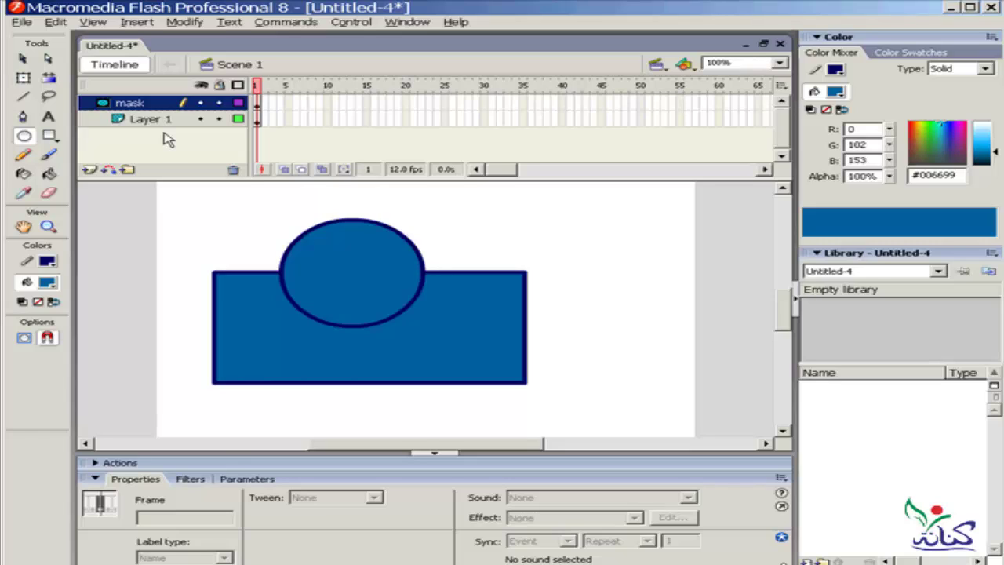
key(ctrl+Return)
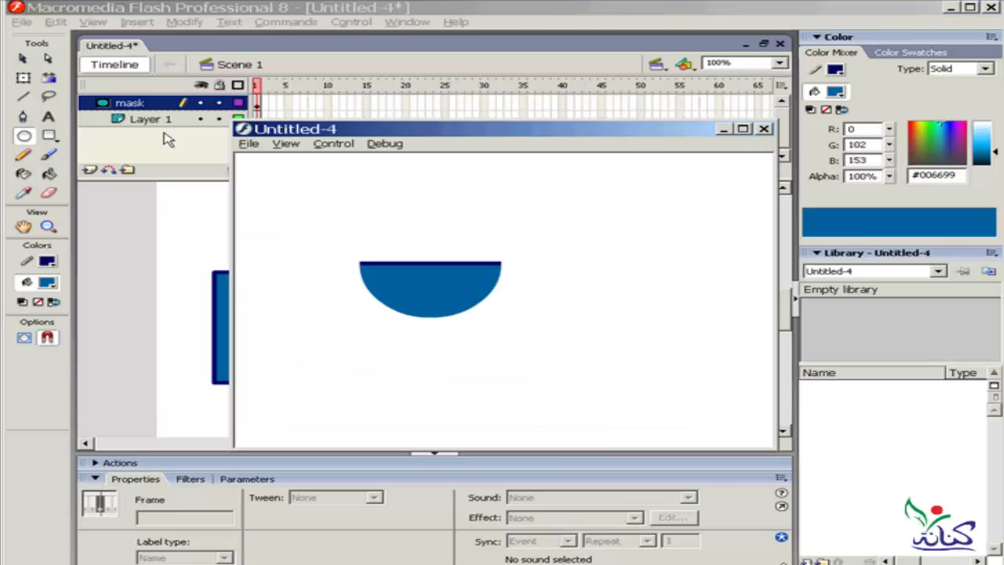
click(764, 128)
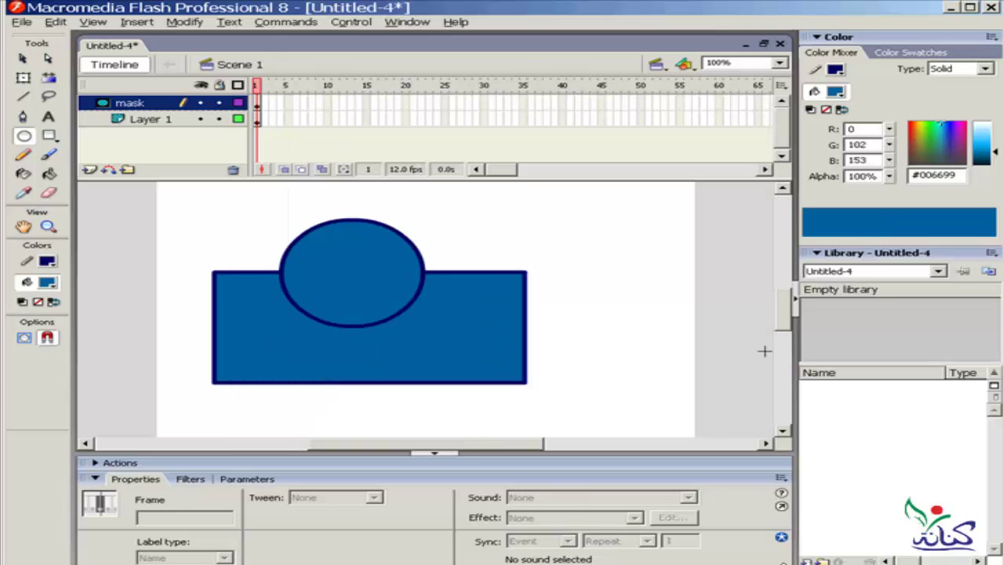
click(23, 59)
click(307, 196)
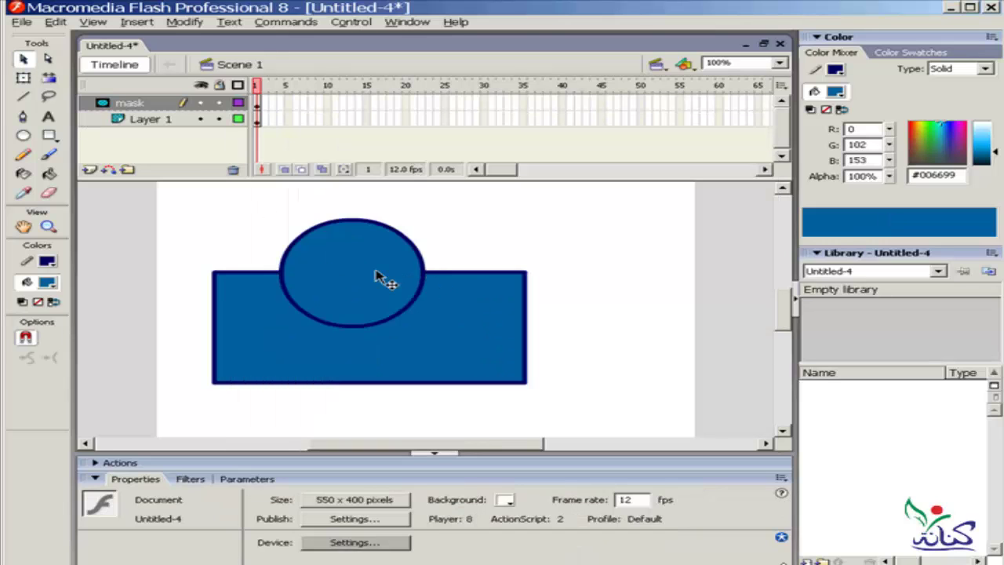
Step: Move the whole circle down into the rectangle's middle and preview the movie
click(353, 249)
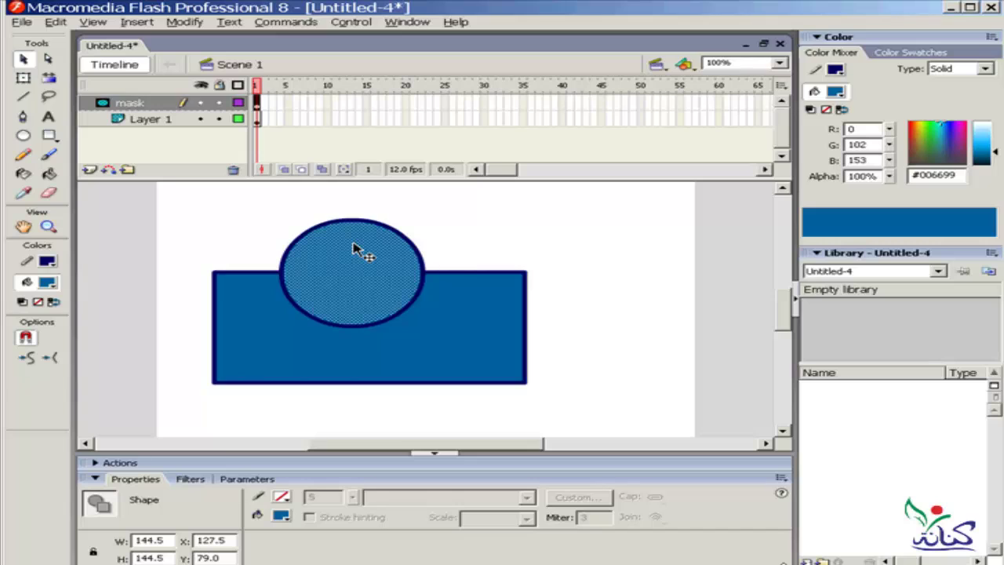
double_click(353, 250)
drag(354, 248, 365, 302)
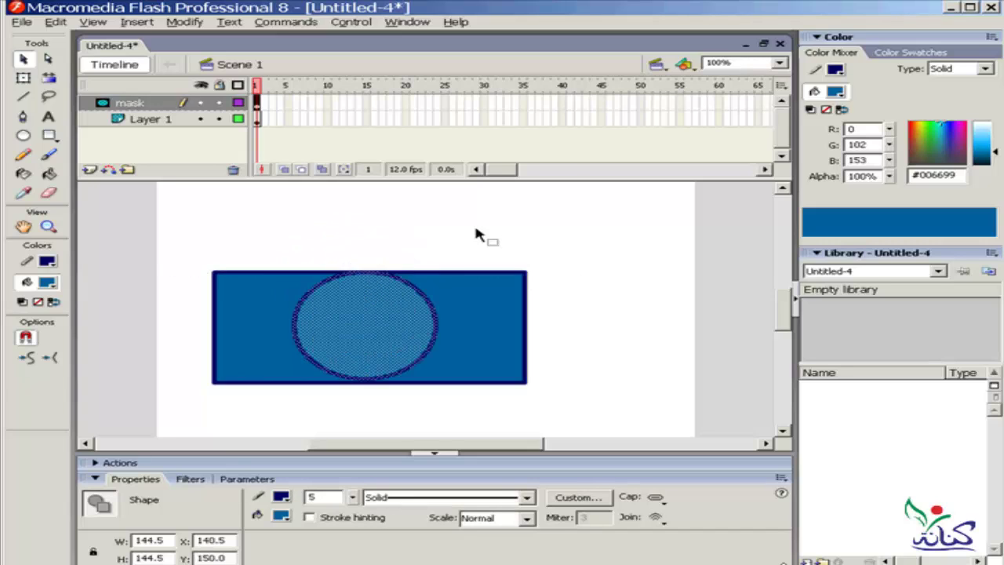
click(476, 234)
key(ctrl+Return)
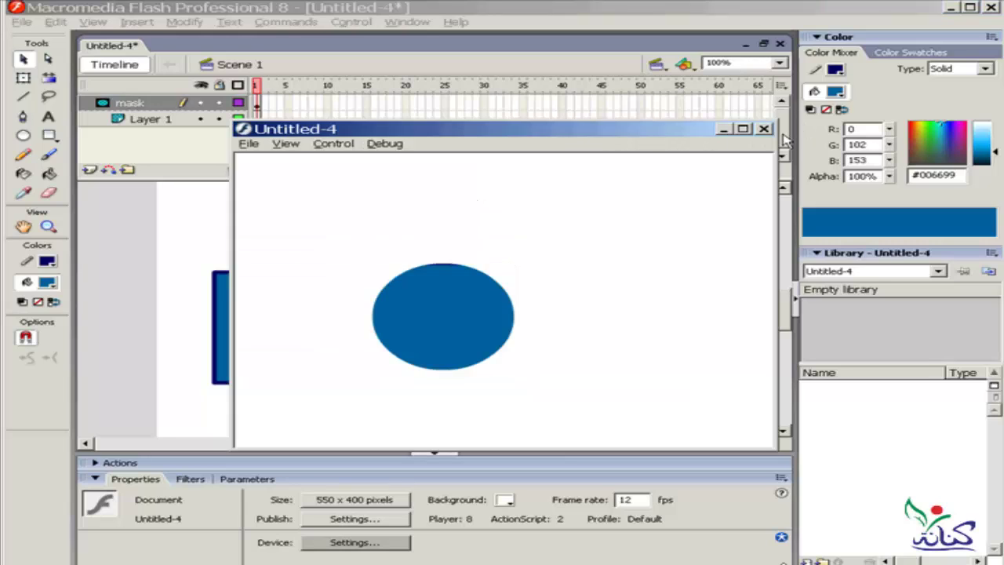
click(763, 128)
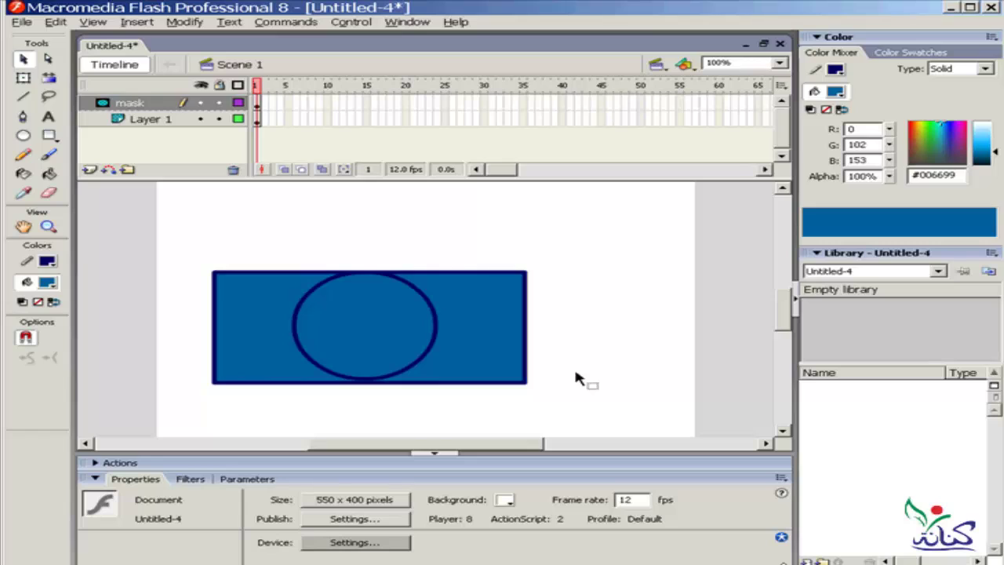
Step: Drag the circle's fill away from its outline to the rectangle's upper right and preview again
click(430, 308)
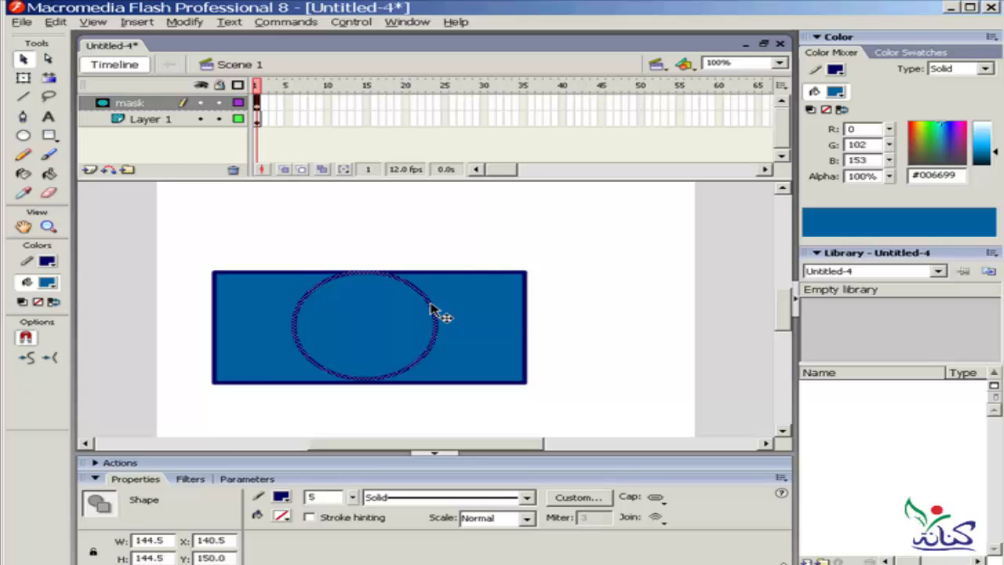
drag(340, 340, 494, 287)
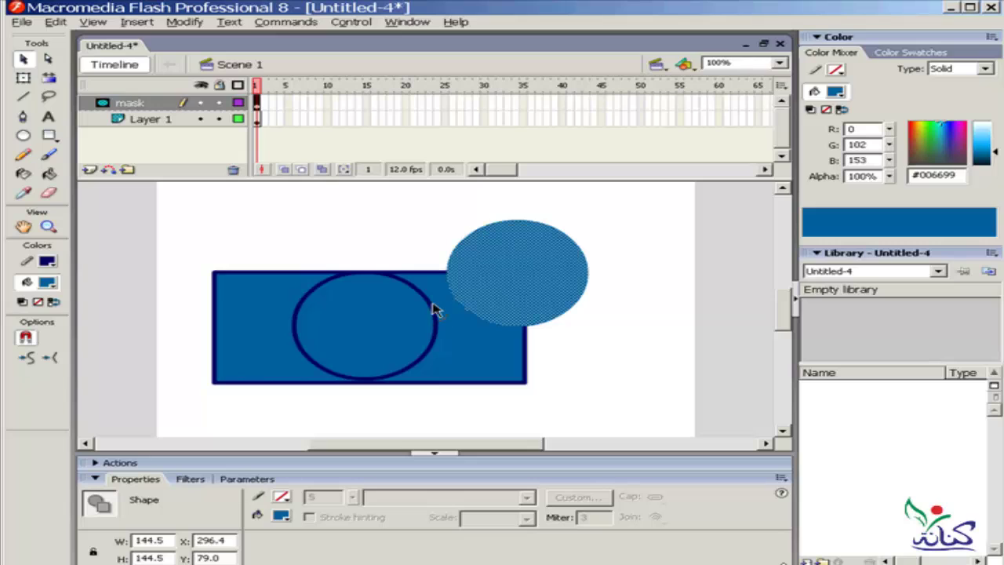
key(ctrl+Return)
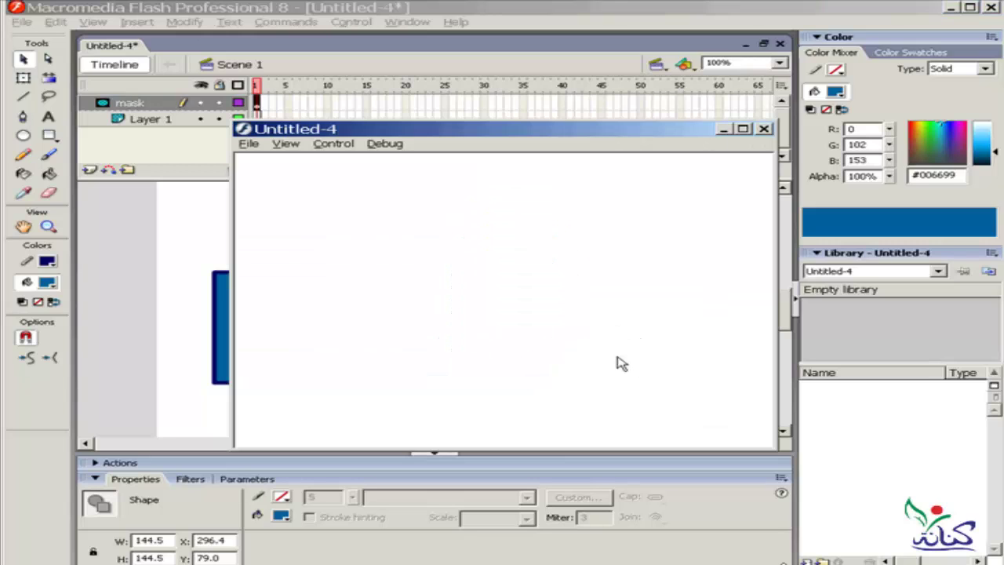
Step: Move the upper-right circle back onto the rectangle and check it in a test preview
click(763, 127)
click(308, 227)
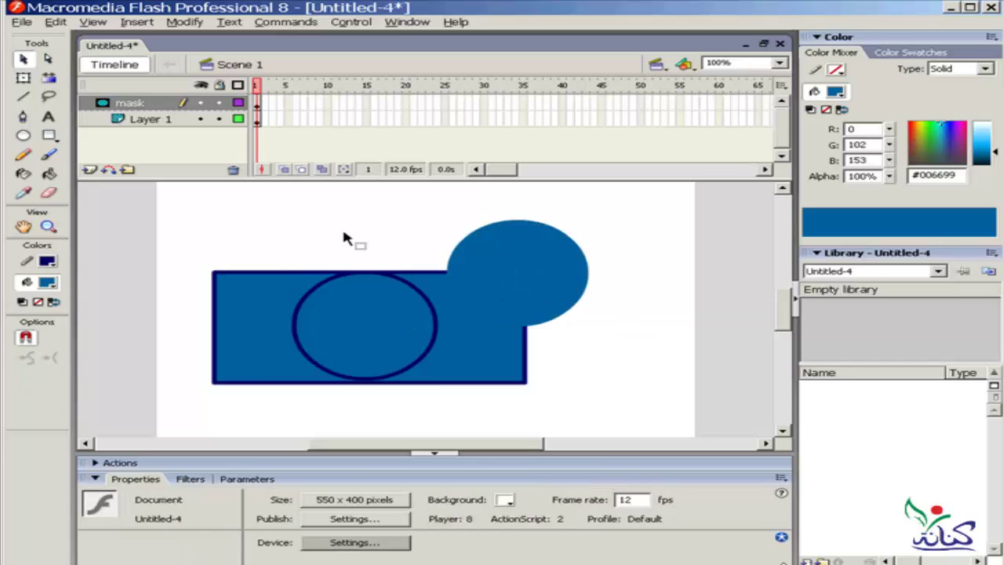
drag(530, 284, 404, 337)
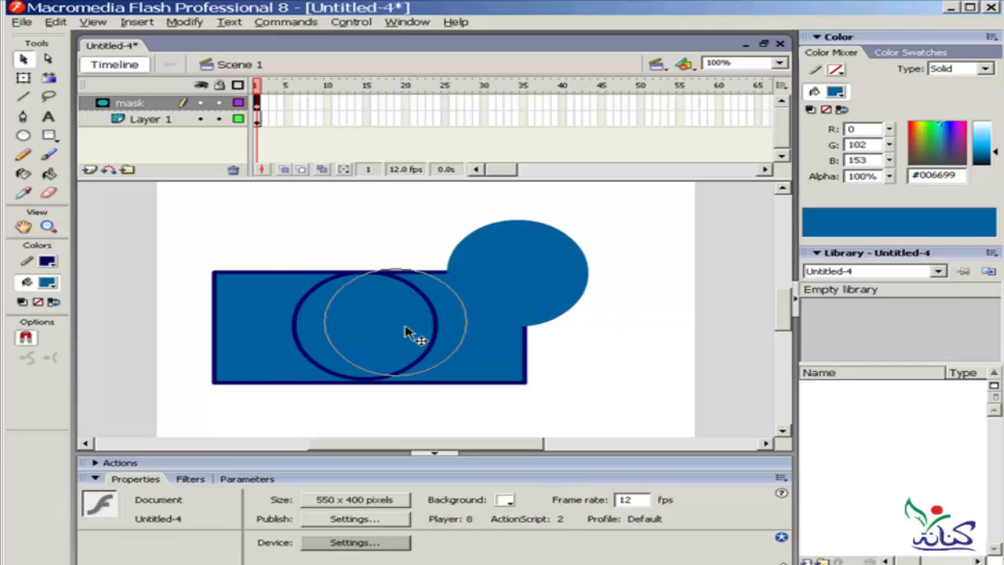
click(603, 247)
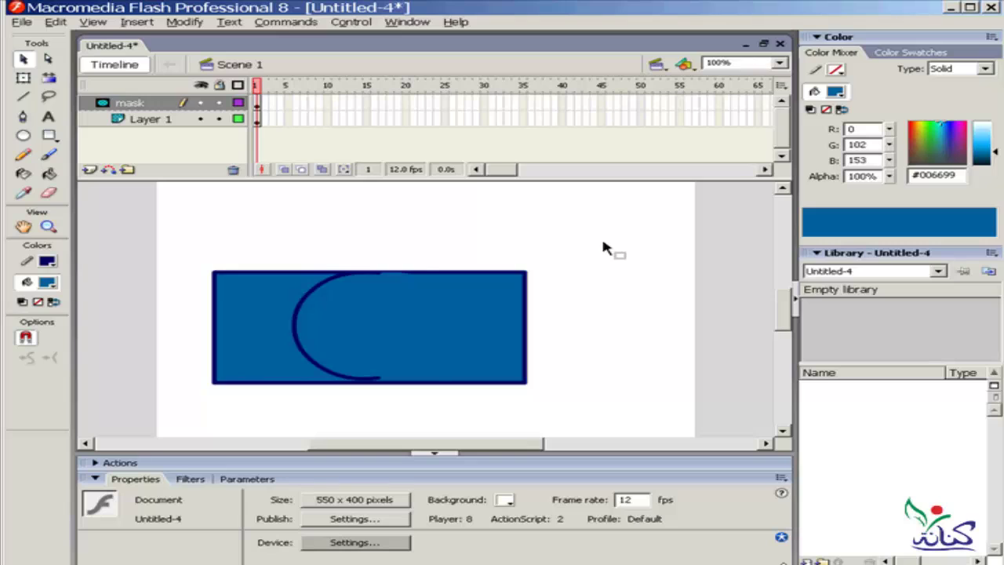
key(ctrl+Return)
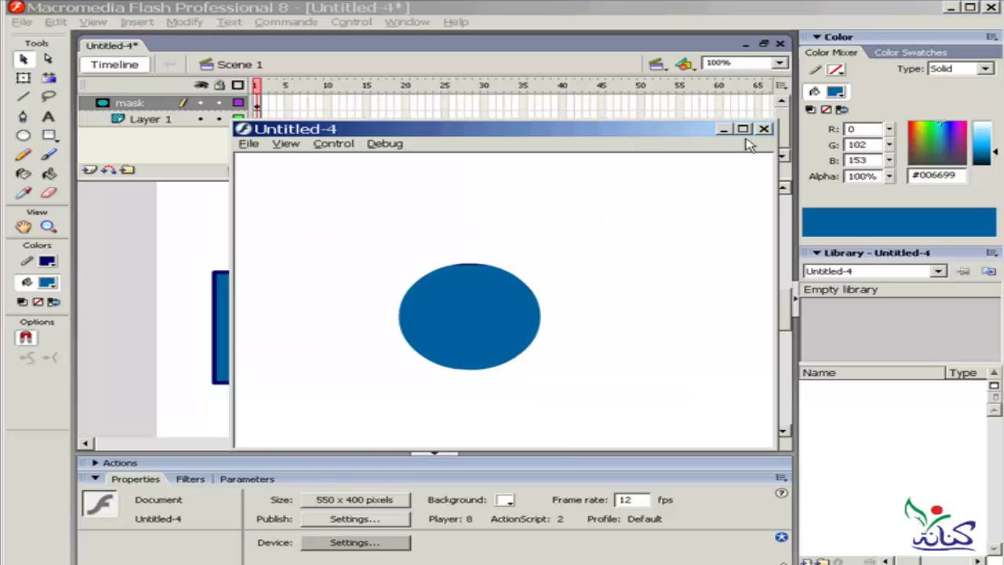
click(763, 127)
Step: Shift the circle toward the rectangle's upper left and preview the masked half-circle
click(379, 319)
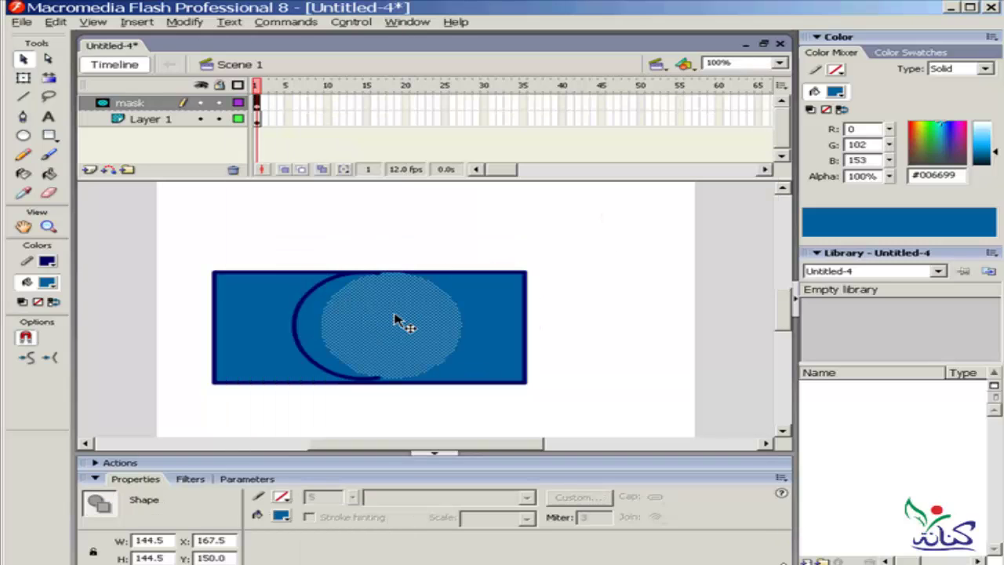
drag(379, 315, 296, 279)
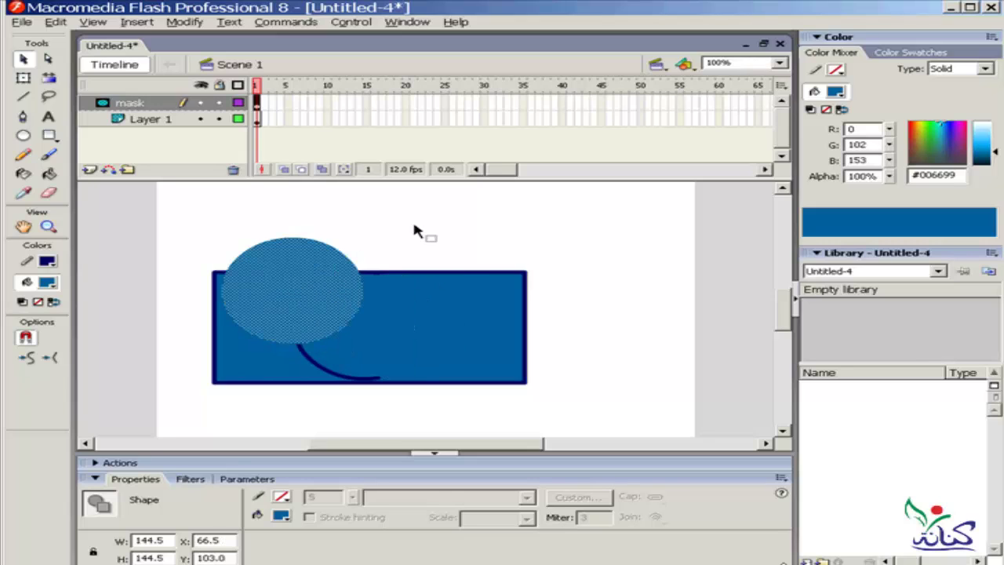
click(436, 223)
key(ctrl+Return)
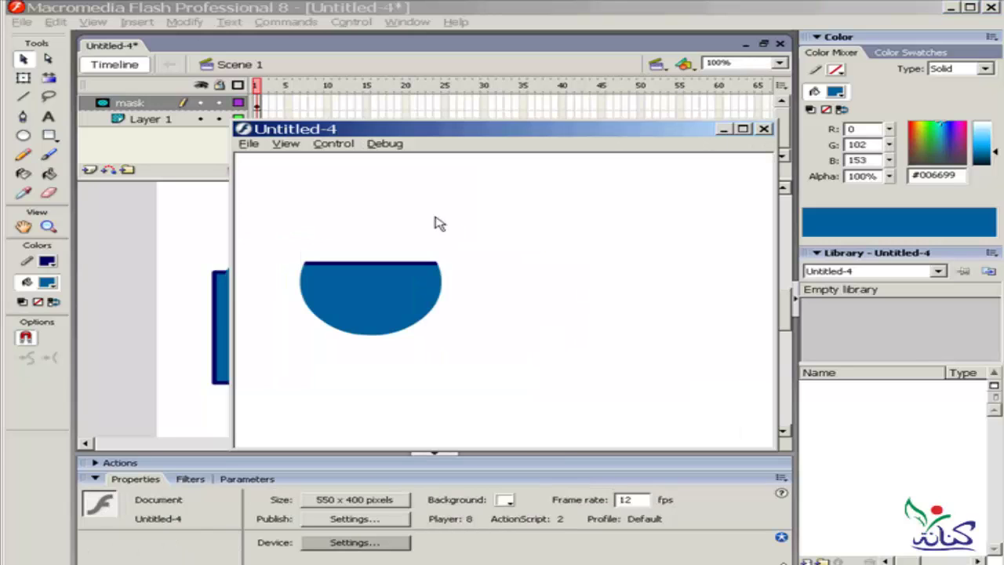
click(763, 128)
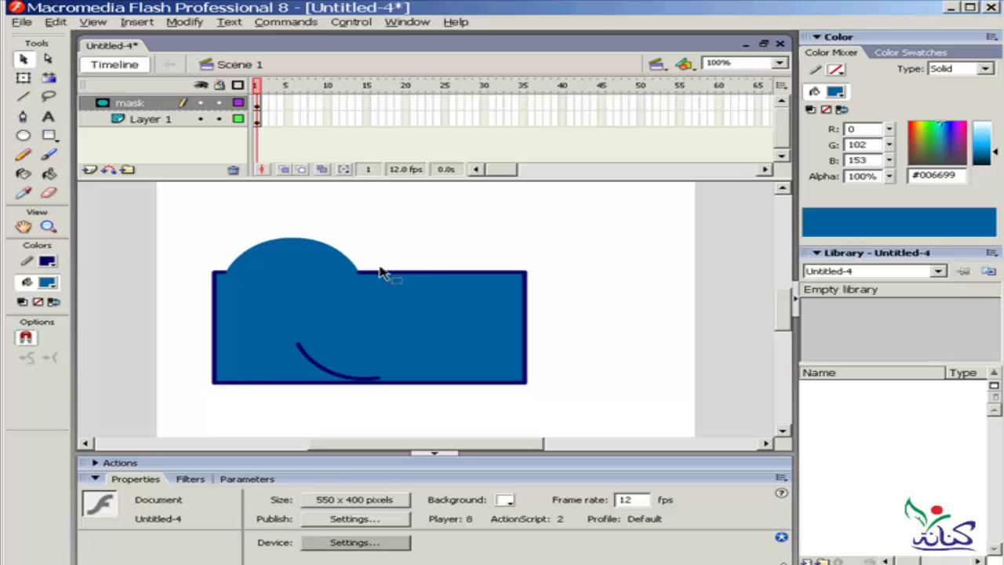
Step: Move the circle lower so it overlaps the rectangle's bottom edge, then preview
drag(296, 299, 326, 336)
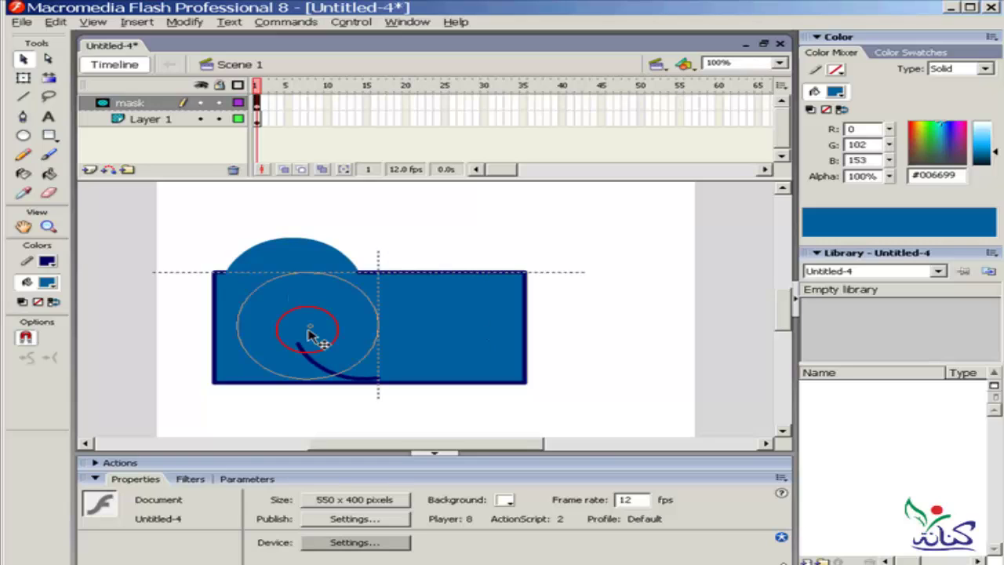
click(455, 242)
key(ctrl+Return)
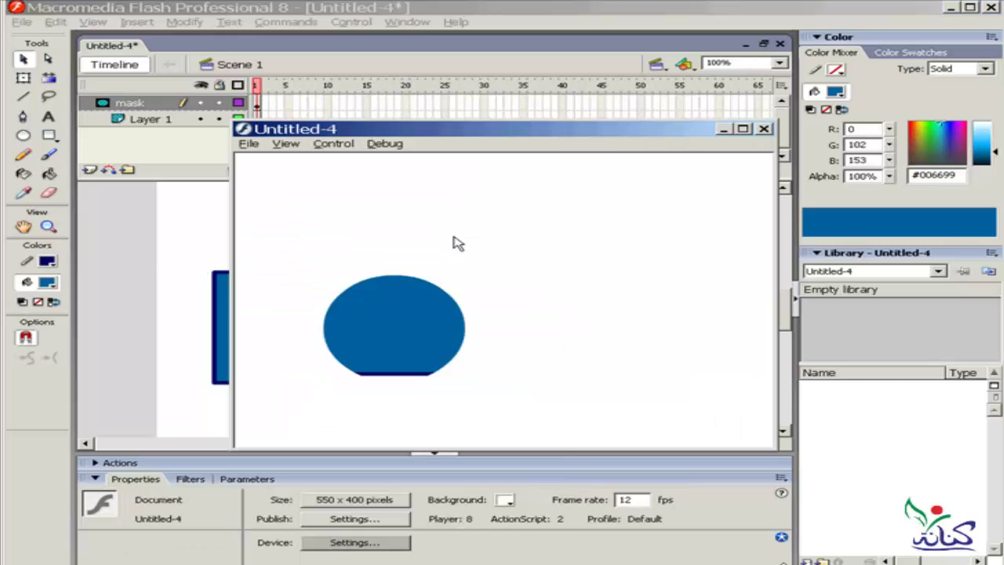
click(762, 130)
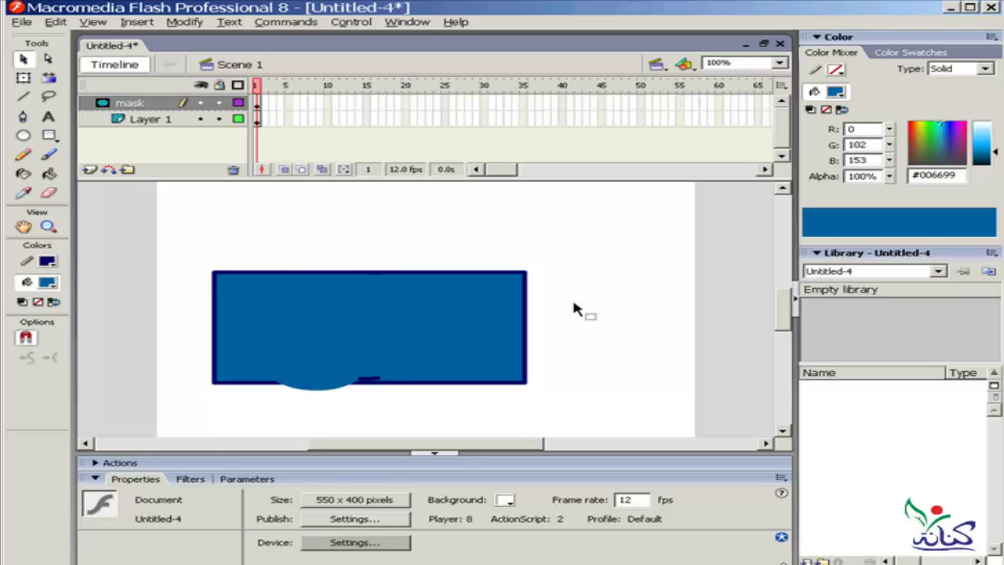
Step: Delete the blue rectangle and the mask layer, leaving only Layer 1
drag(616, 242, 117, 415)
key(Delete)
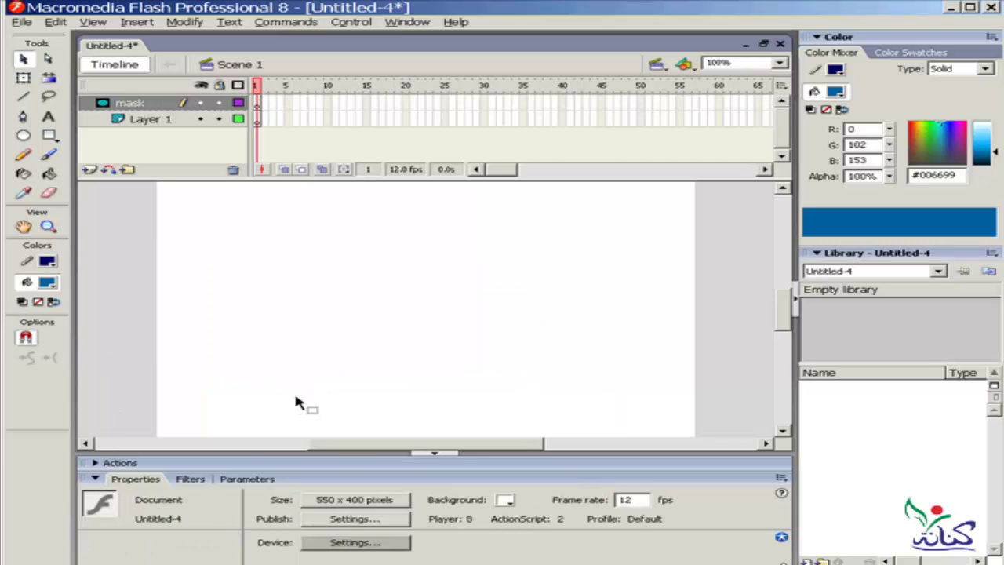
click(233, 171)
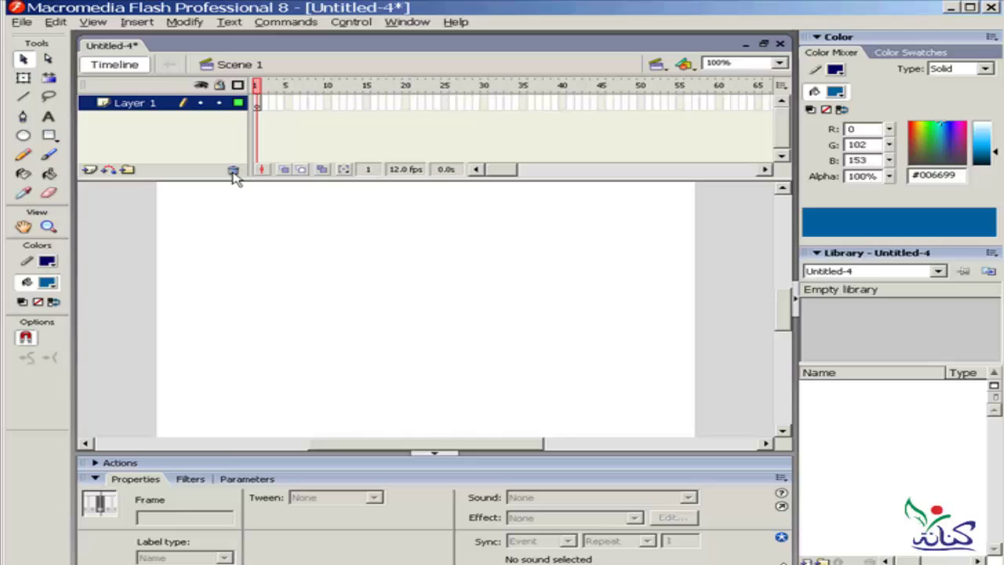
click(268, 267)
click(258, 103)
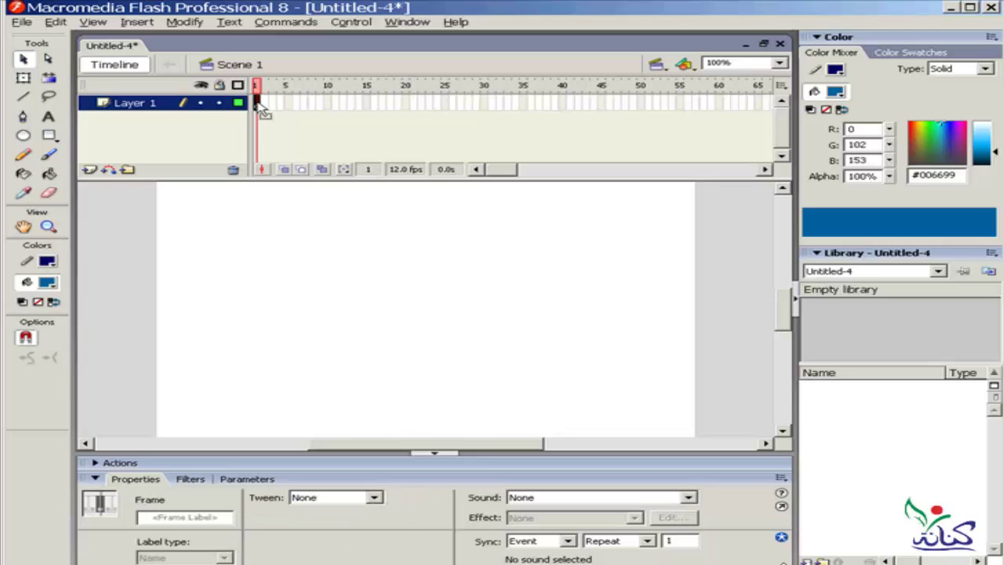
drag(259, 106, 329, 284)
Step: Import the Water lilies picture from Sample Pictures into the library
click(21, 22)
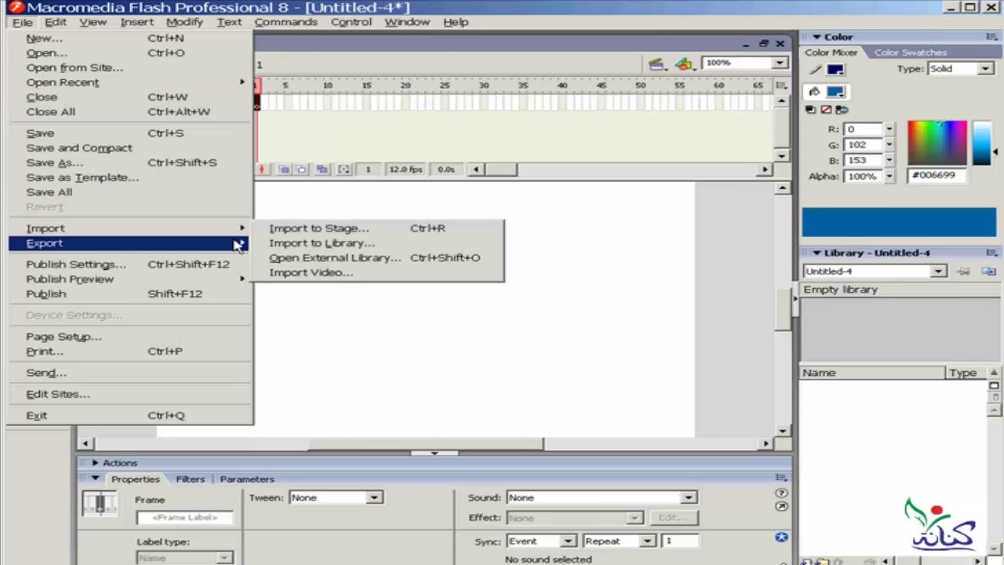
mouse_move(126, 228)
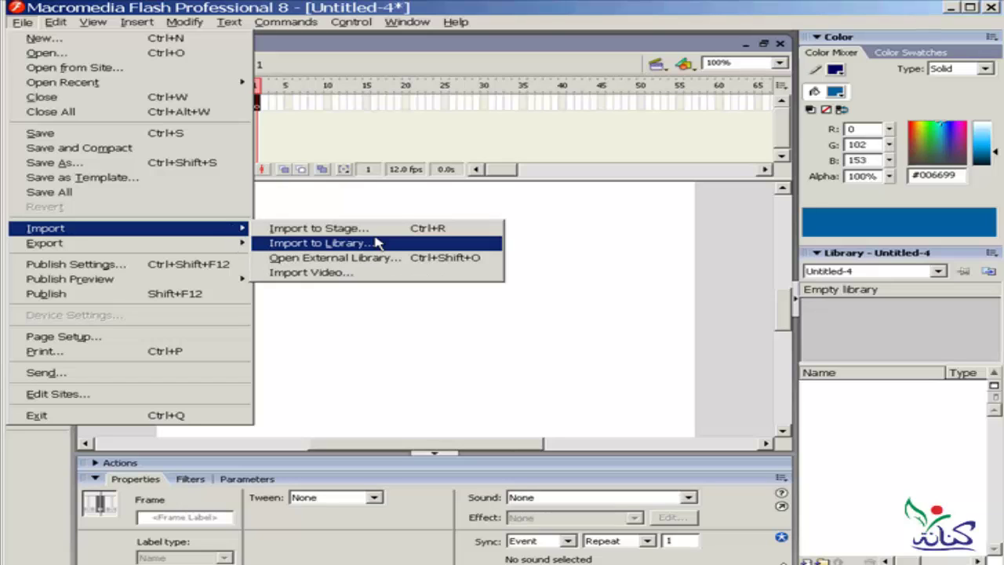
click(372, 243)
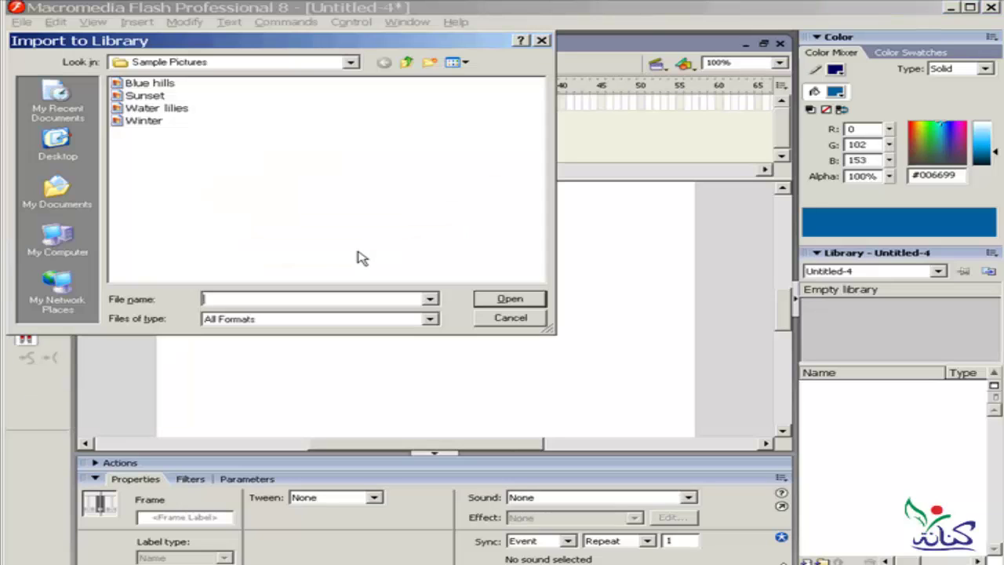
click(462, 62)
click(468, 140)
click(463, 63)
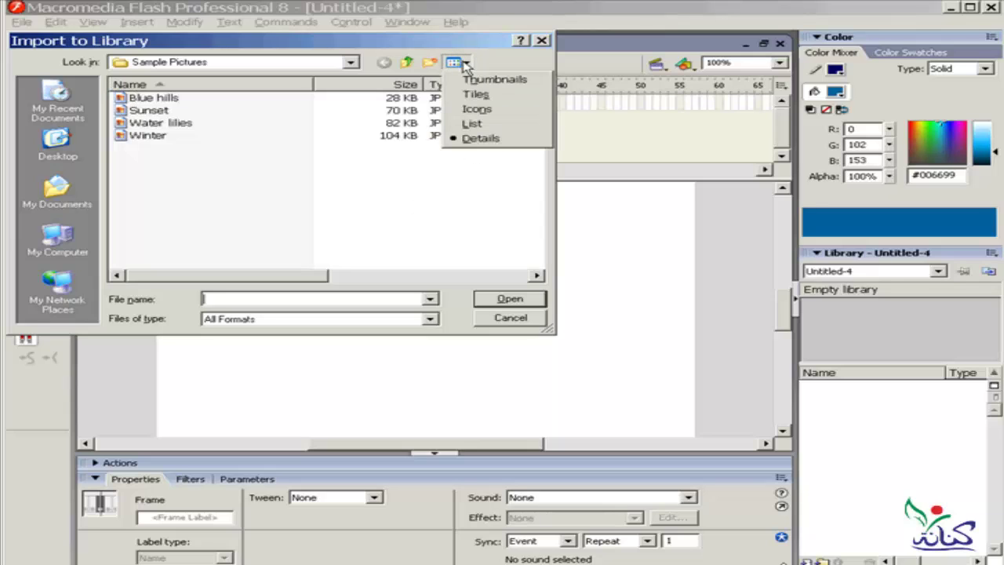
click(494, 80)
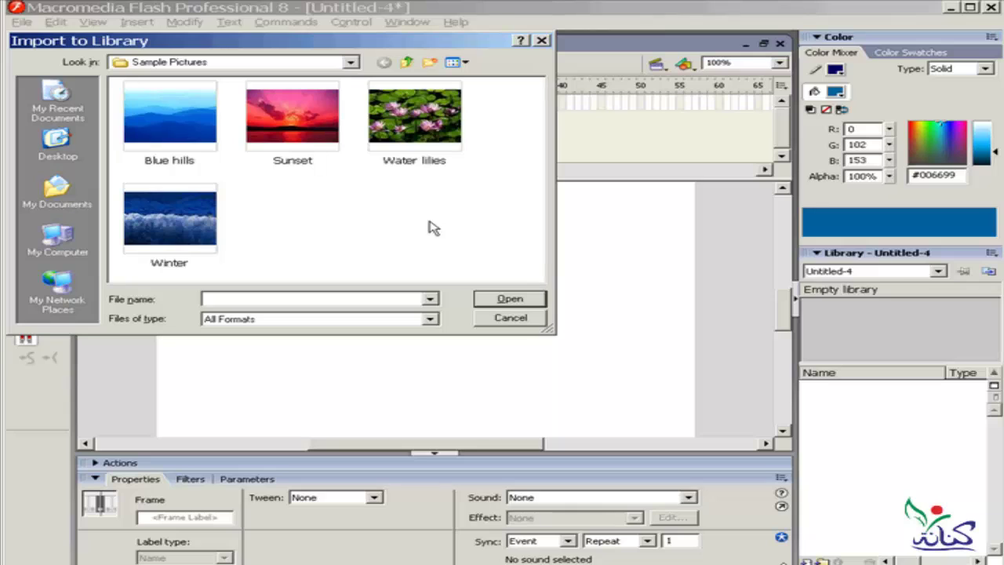
click(430, 103)
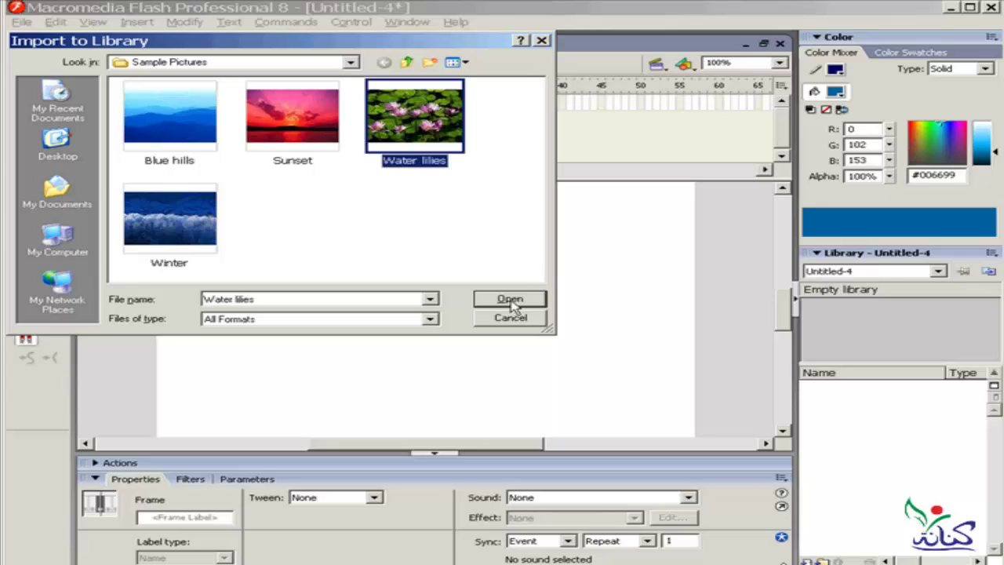
click(520, 302)
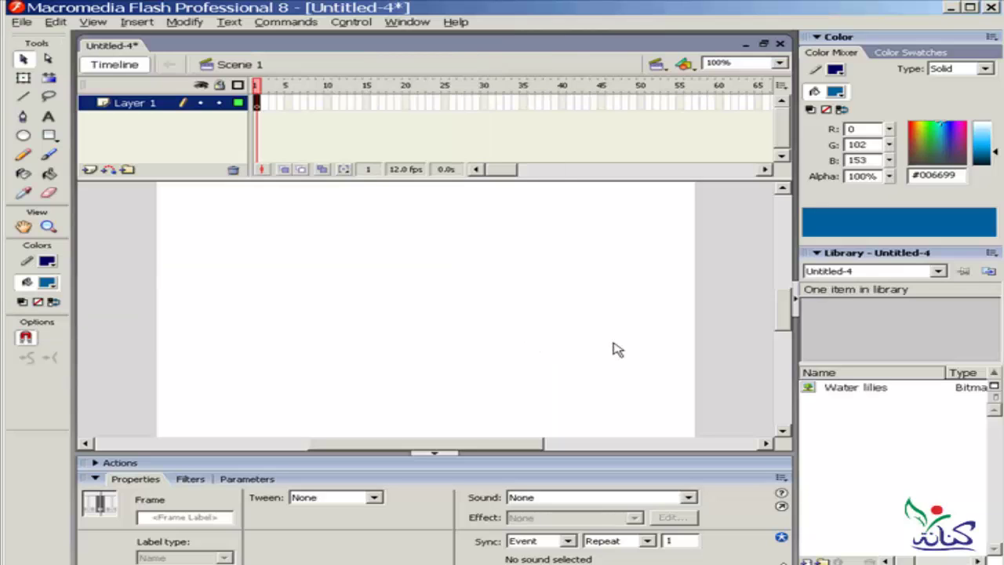
Step: Drag the Water lilies bitmap from the Library onto the stage
click(809, 390)
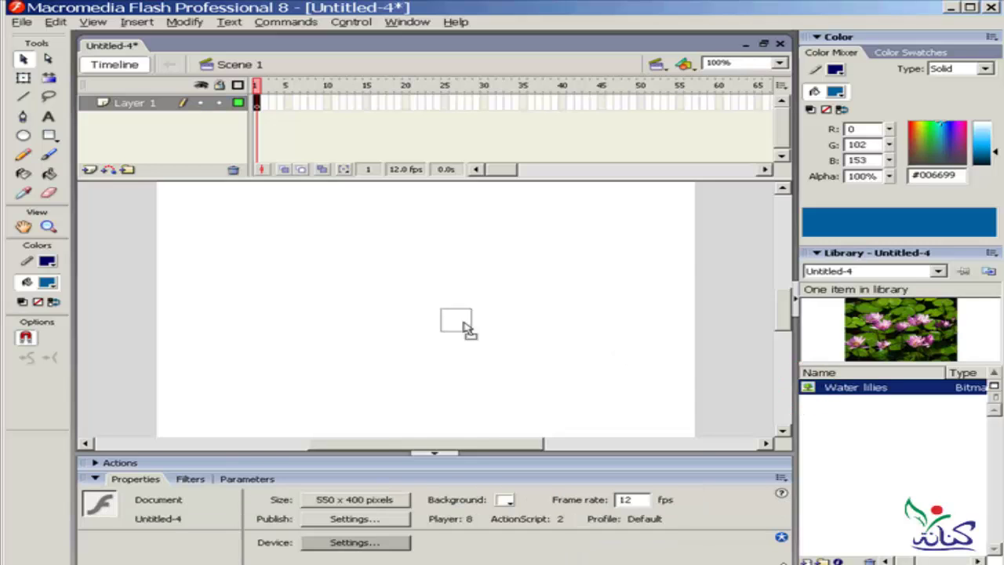
drag(809, 390, 463, 324)
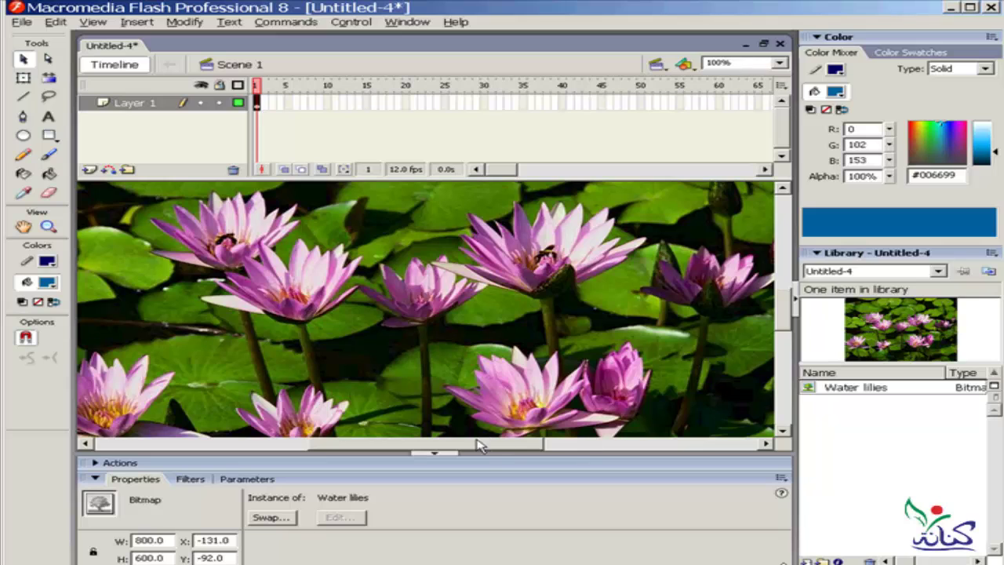
drag(480, 444, 546, 447)
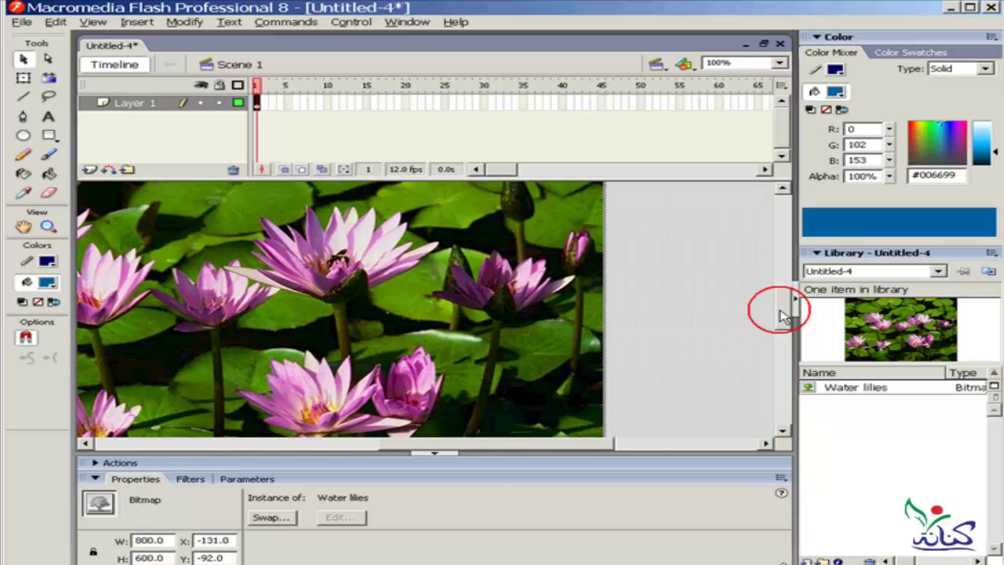
drag(781, 312, 784, 291)
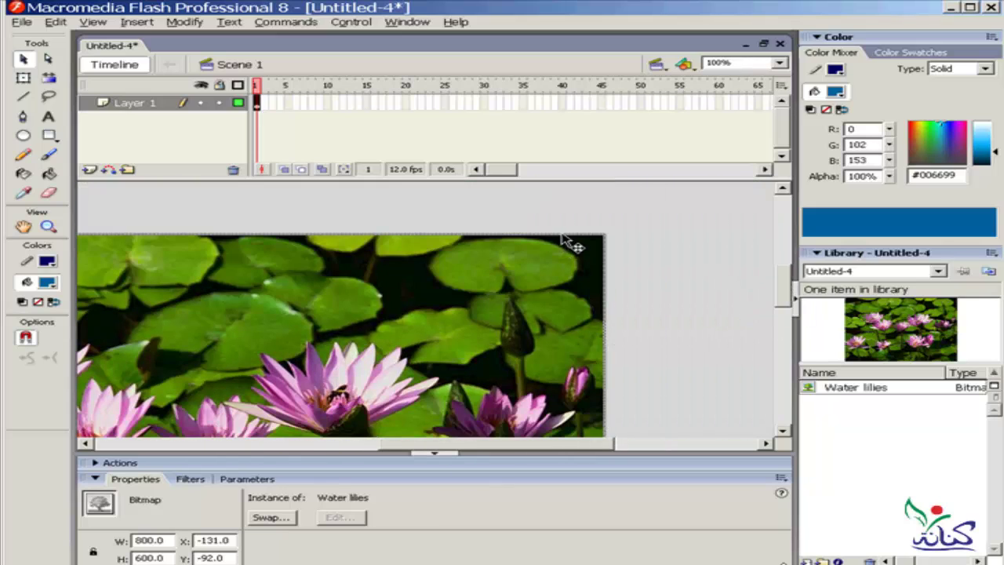
Step: Scale the Water lilies photo from 800 x 600 down to 484.1 x 258 with Free Transform
click(23, 77)
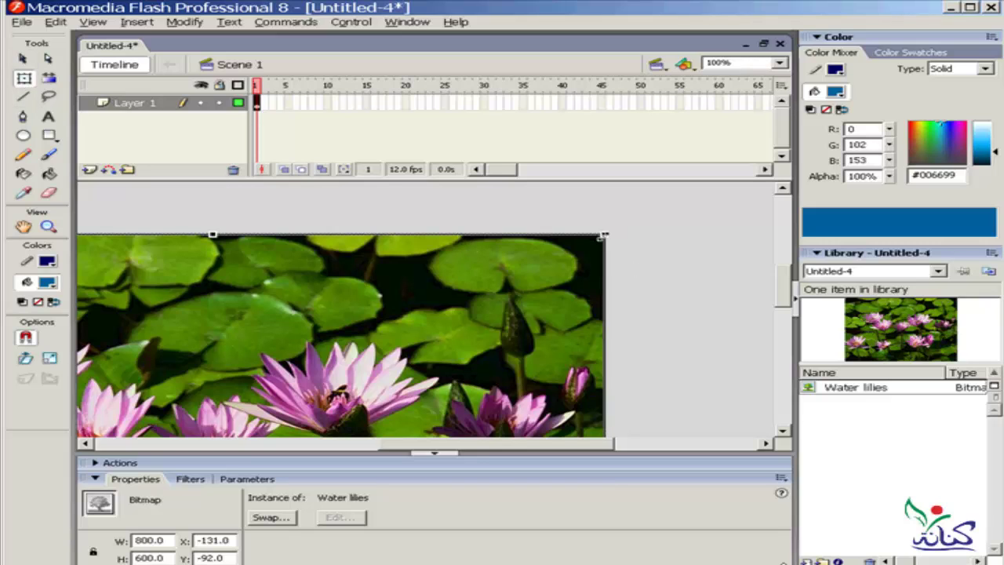
drag(602, 235, 448, 361)
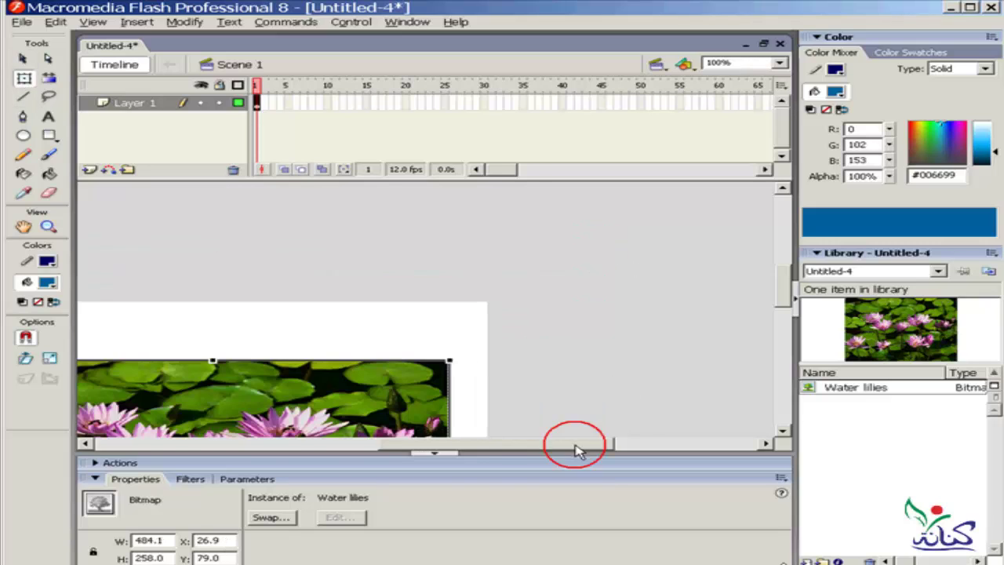
drag(575, 449, 479, 453)
mouse_move(787, 291)
mouse_down()
mouse_move(788, 321)
mouse_move(792, 314)
mouse_up()
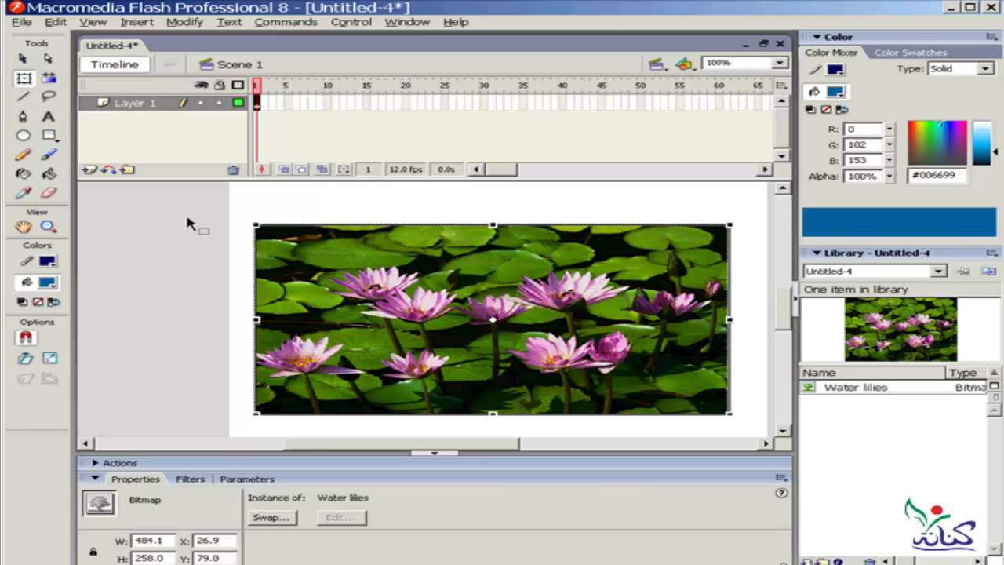
Step: Lock Layer 1, add Layer 3 above it, and zoom to 400% on one lily
click(219, 104)
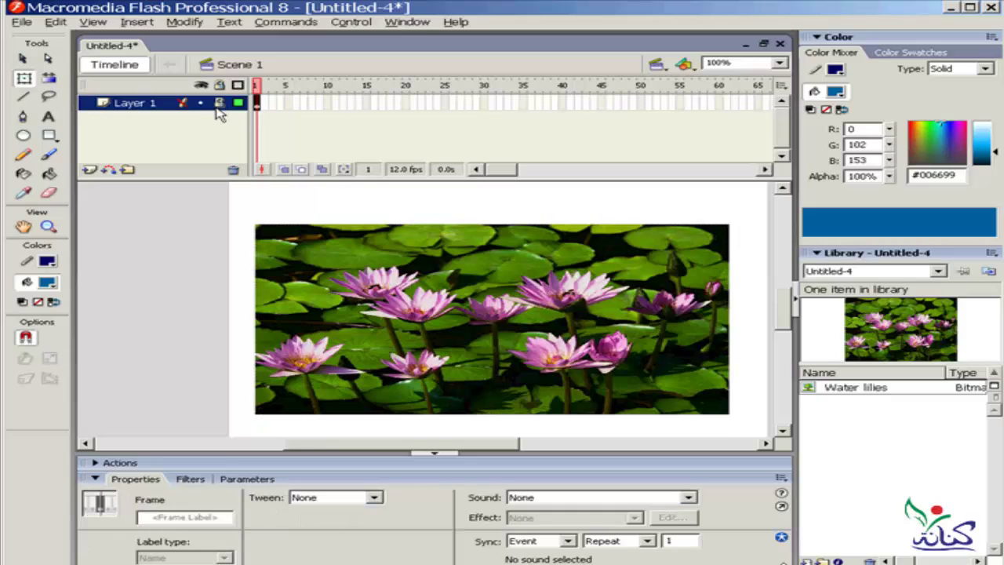
click(89, 170)
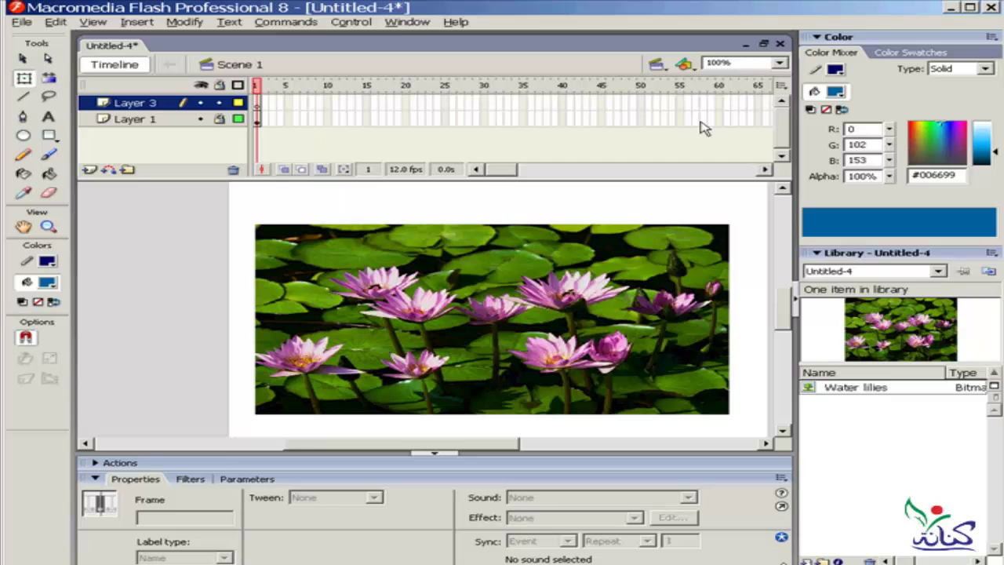
click(47, 227)
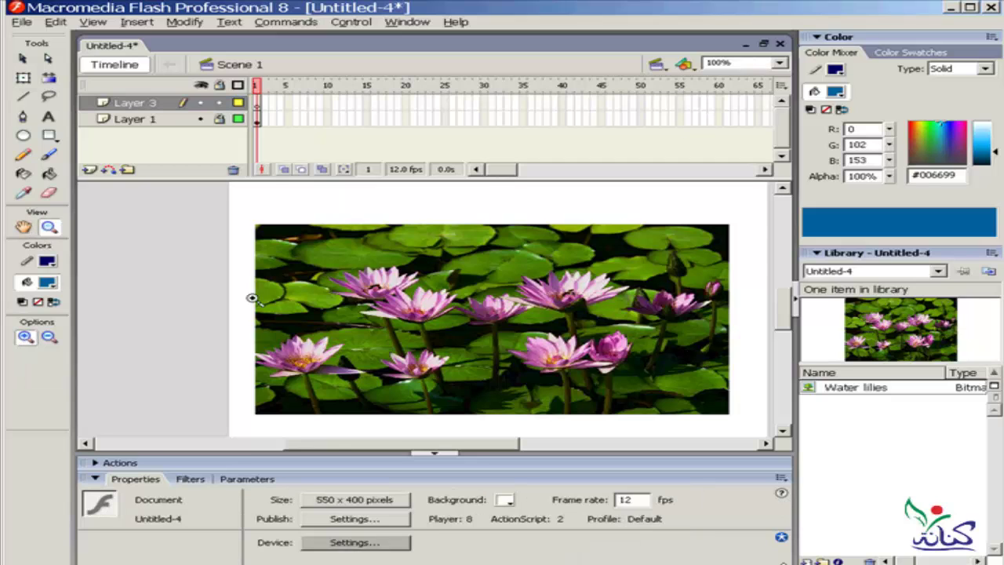
click(411, 379)
click(462, 306)
click(392, 318)
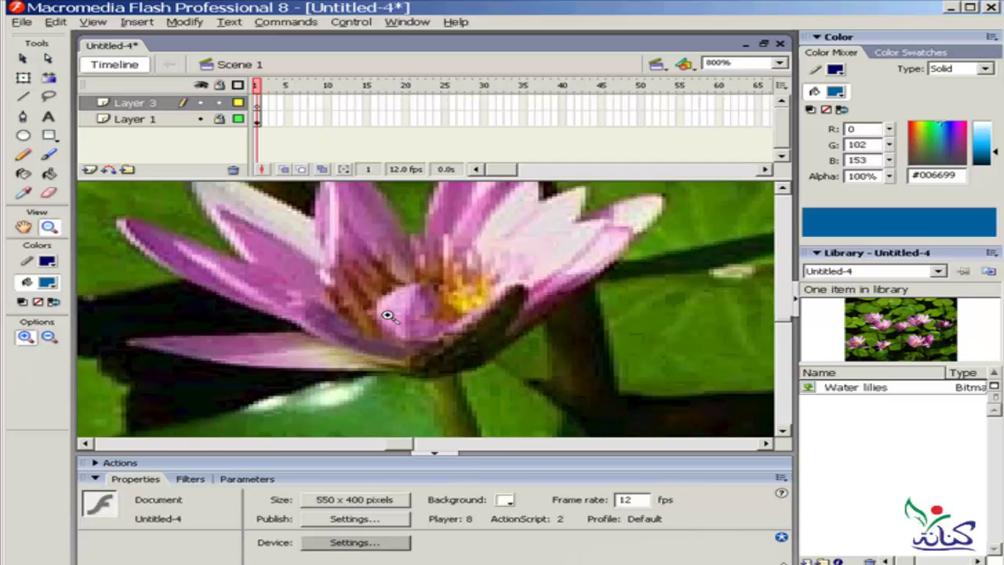
click(779, 62)
click(749, 140)
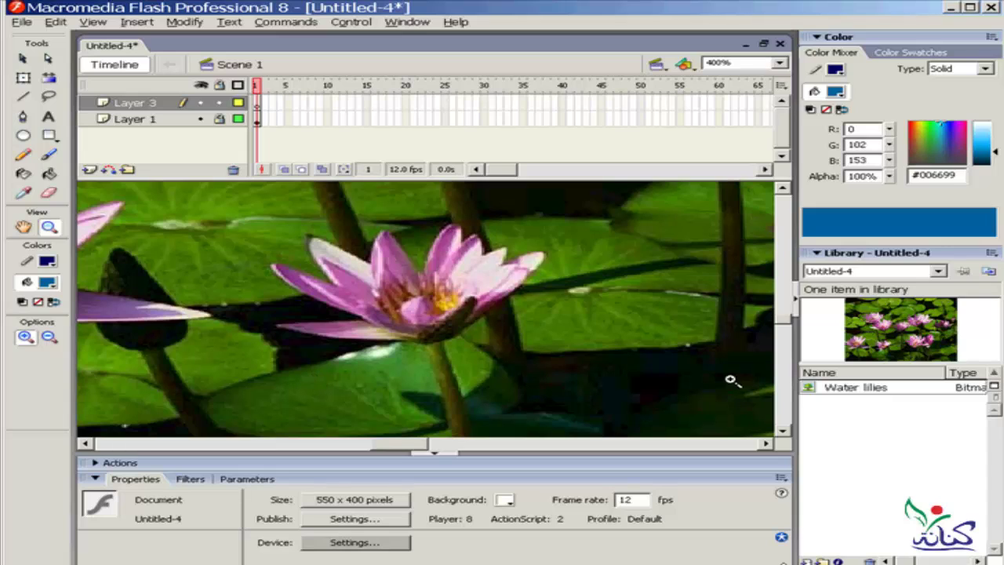
Step: Bring the lily's stem into view, shrink the timeline, and select frame 1 of Layer 3
click(782, 430)
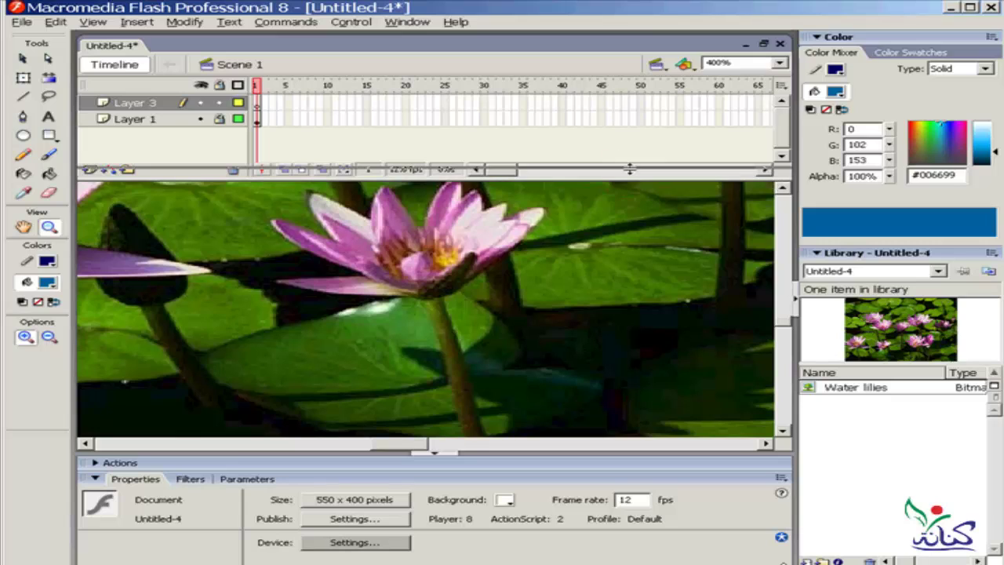
drag(629, 181, 629, 156)
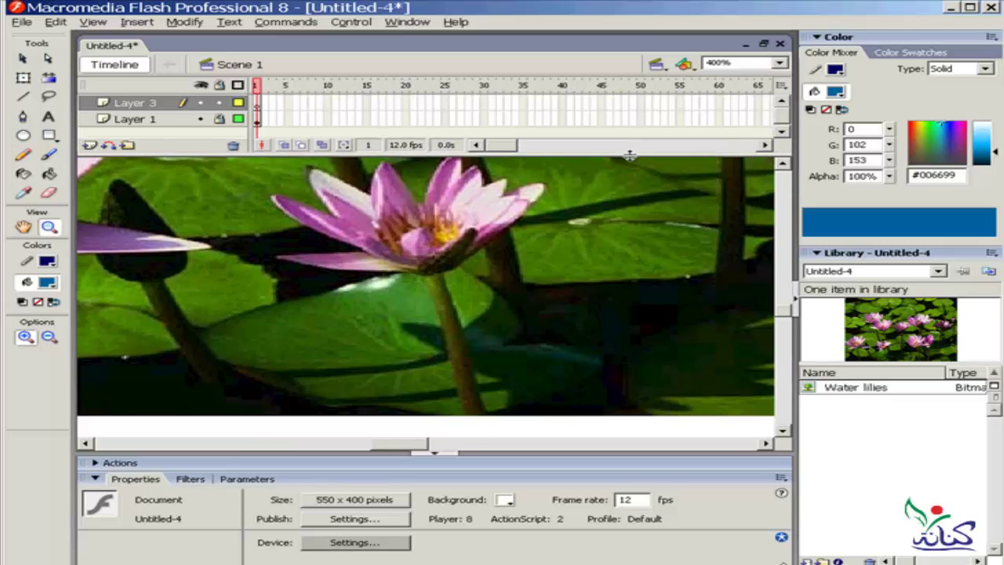
click(259, 104)
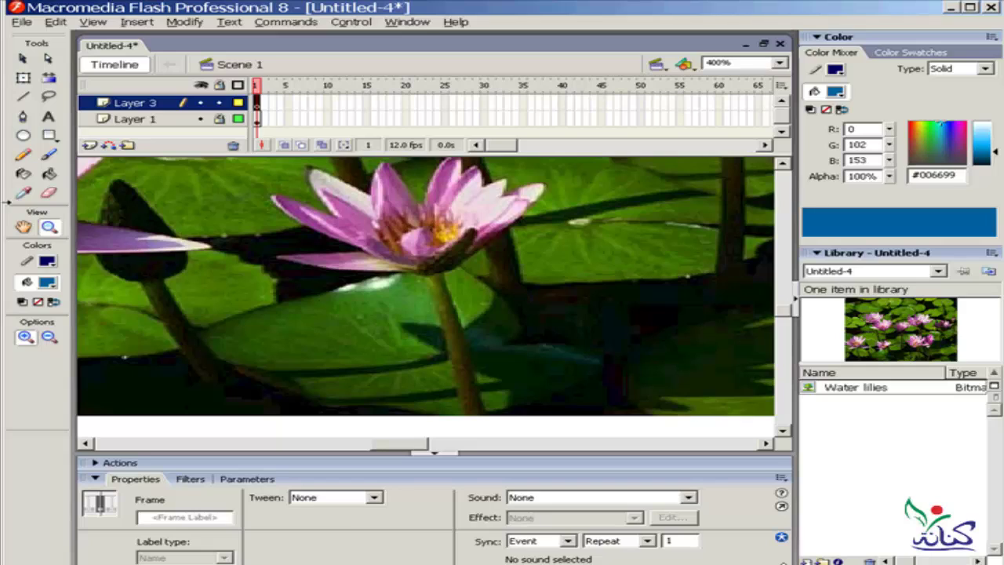
Step: Trace a thick navy Pencil outline around the lily's flower and stem on Layer 3
click(23, 156)
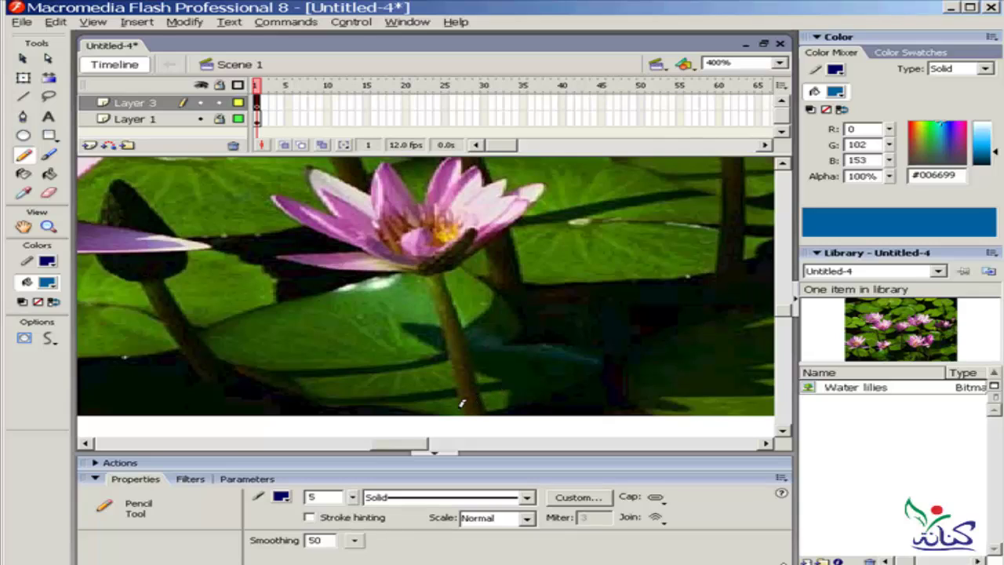
mouse_move(461, 405)
mouse_down()
mouse_move(488, 406)
mouse_move(486, 364)
mouse_move(455, 279)
mouse_move(561, 200)
mouse_move(576, 168)
mouse_move(519, 148)
mouse_up()
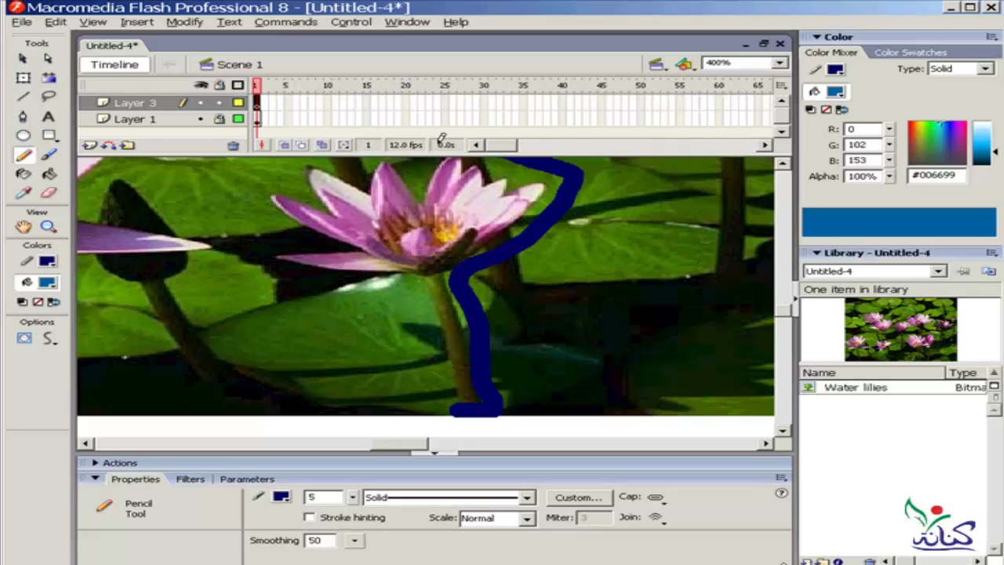
mouse_move(442, 140)
mouse_down()
mouse_move(287, 152)
mouse_move(243, 200)
mouse_move(253, 262)
mouse_move(396, 287)
mouse_move(430, 339)
mouse_move(433, 396)
mouse_move(457, 406)
mouse_up()
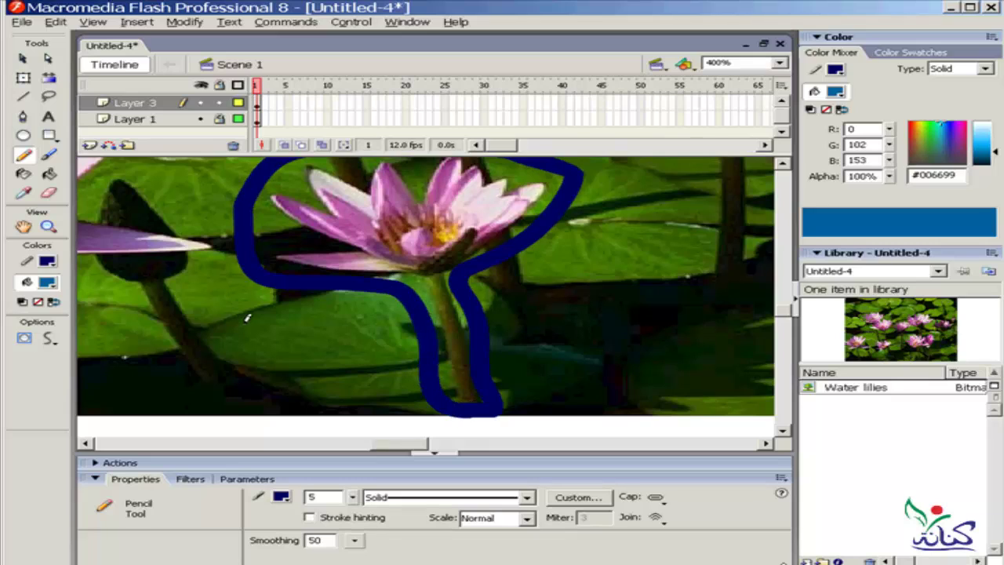
click(23, 59)
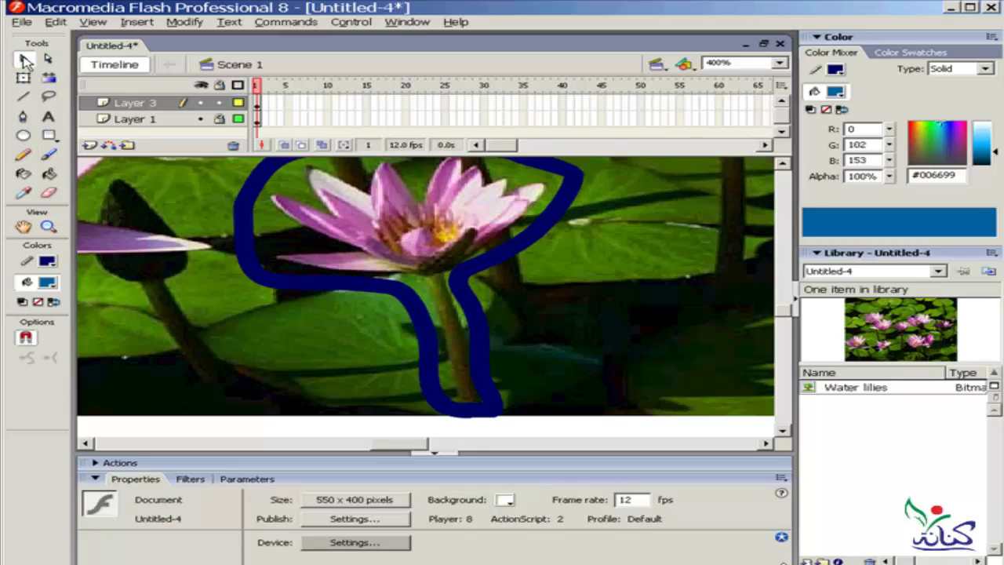
Step: Set Layer 3 to Mask, place Layer 1 beneath it as masked, and test the movie
click(102, 106)
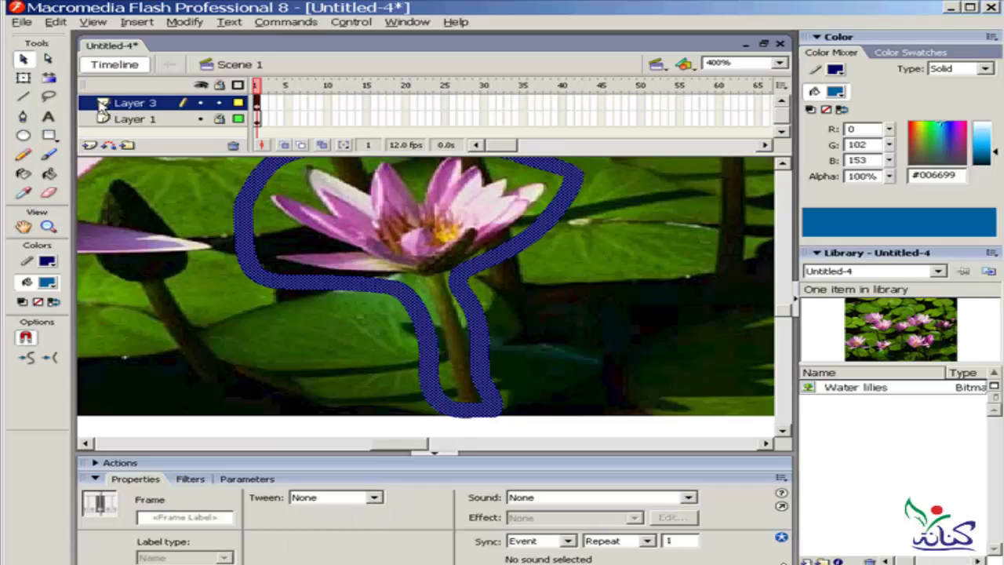
double_click(102, 106)
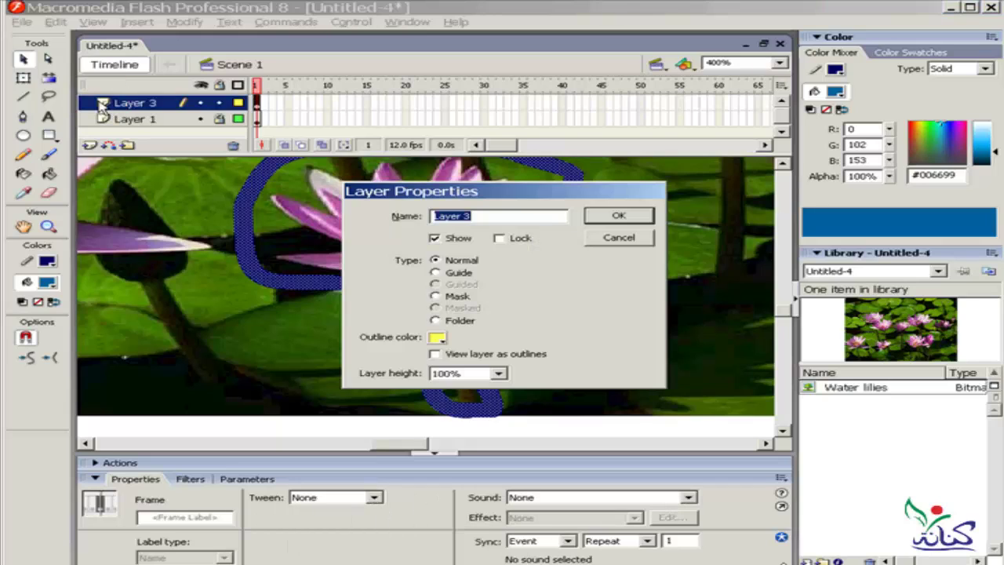
click(447, 301)
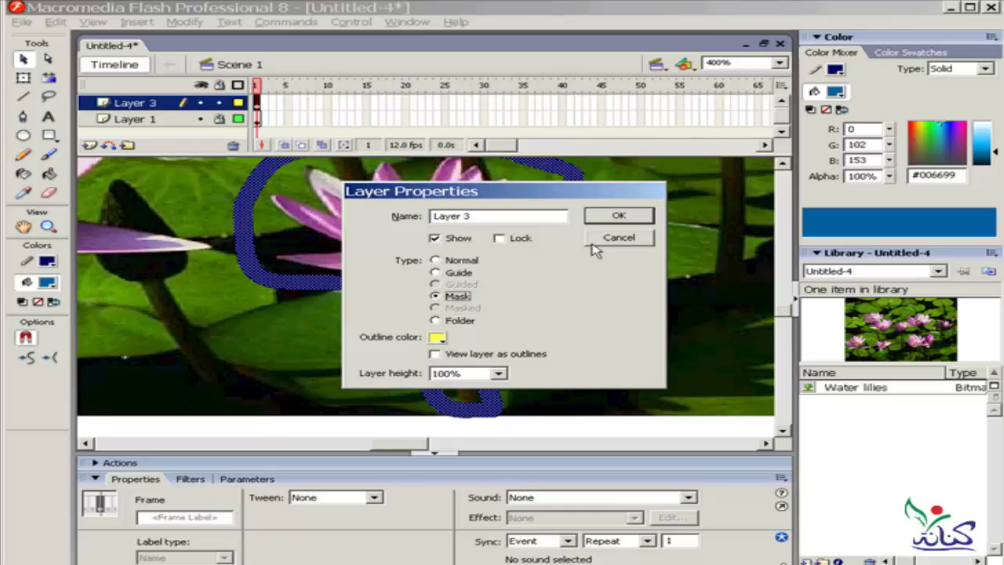
click(621, 216)
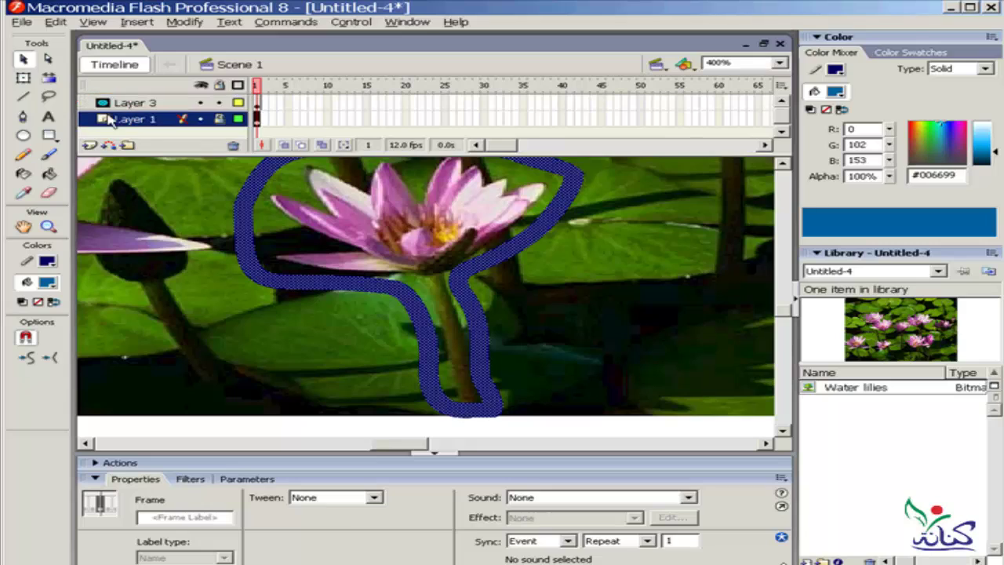
drag(104, 121, 124, 112)
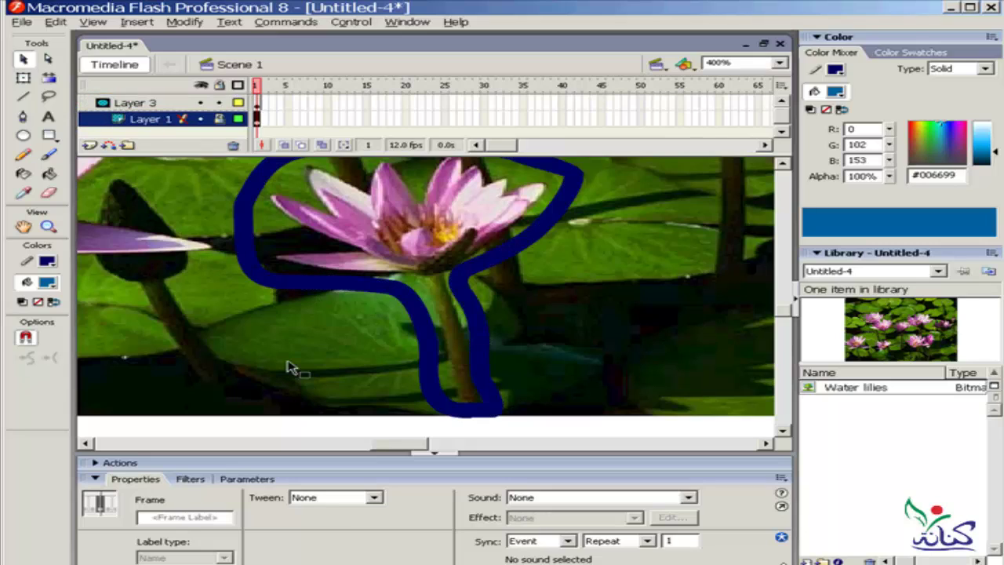
key(ctrl+Return)
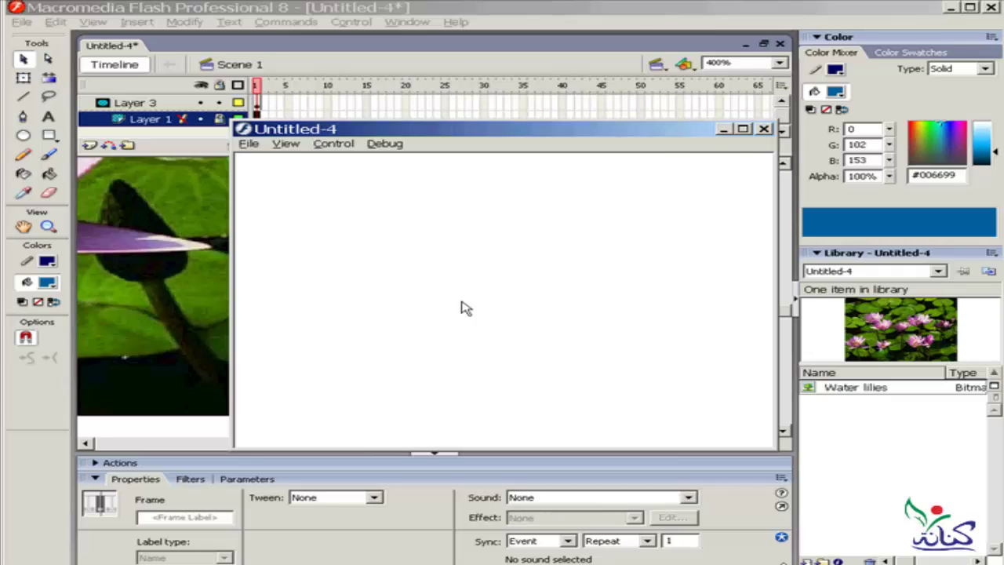
Step: Fill the lily outline on Layer 3 with solid #006699 blue and preview the masked lily in a test movie
click(763, 129)
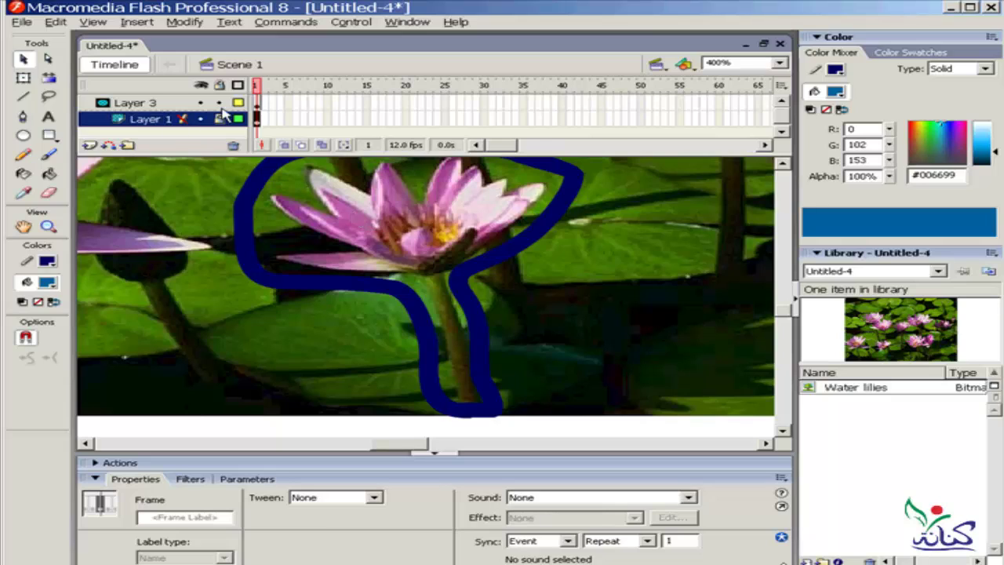
click(258, 103)
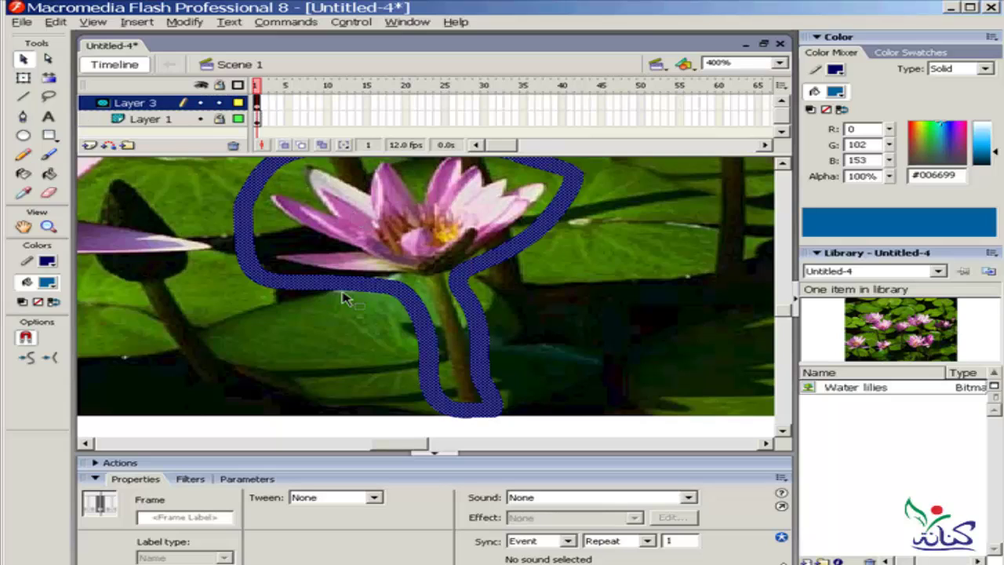
click(47, 175)
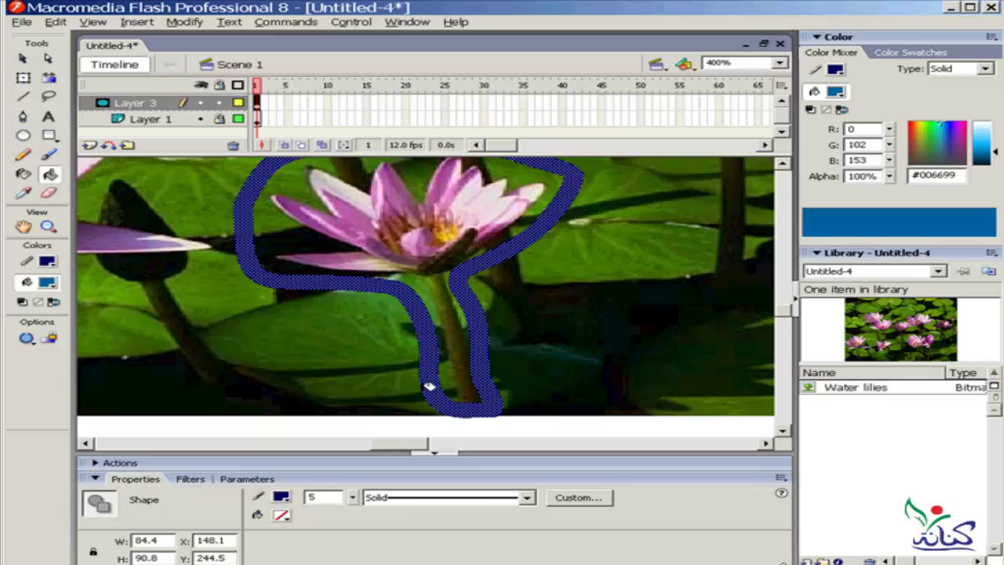
click(343, 222)
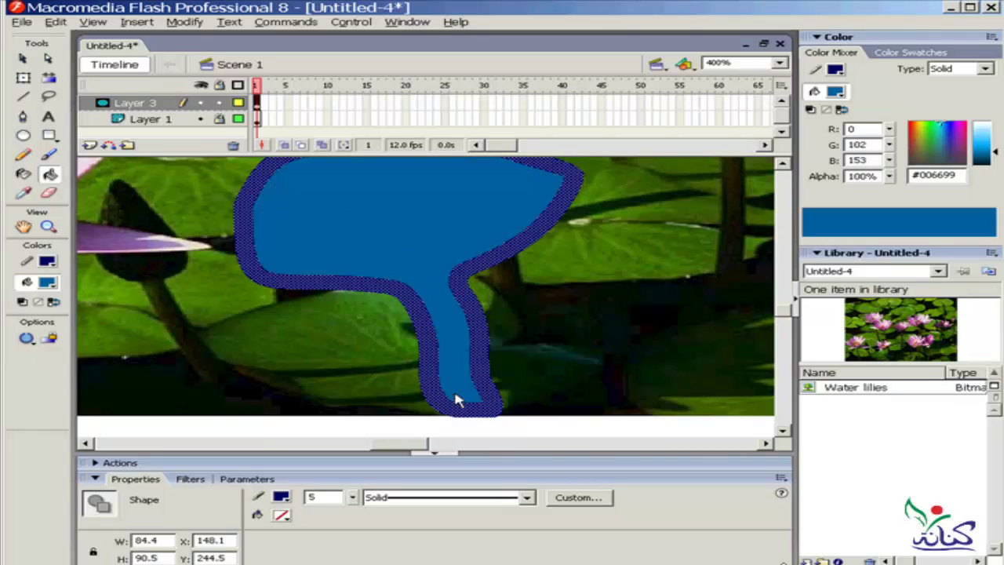
key(ctrl+Return)
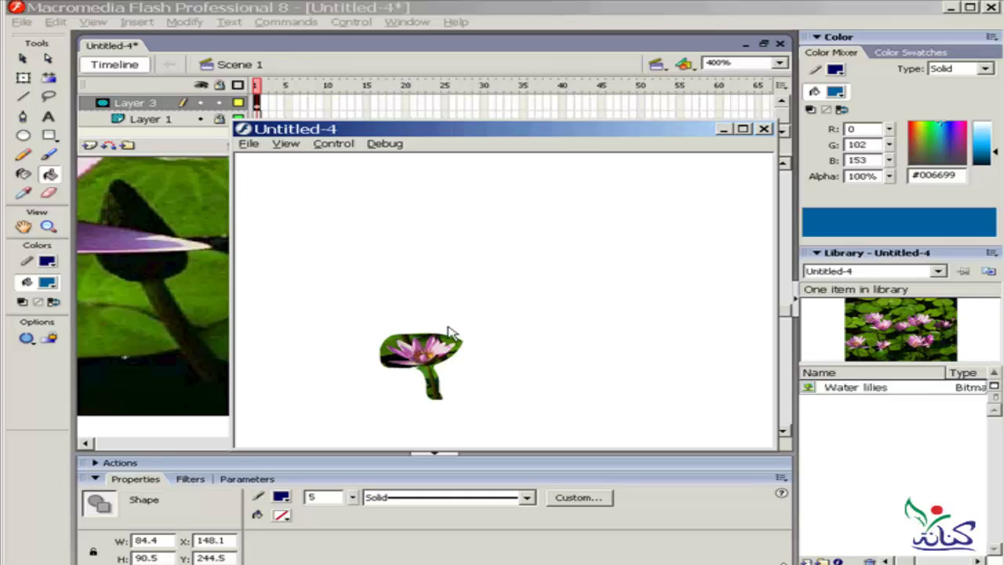
click(763, 128)
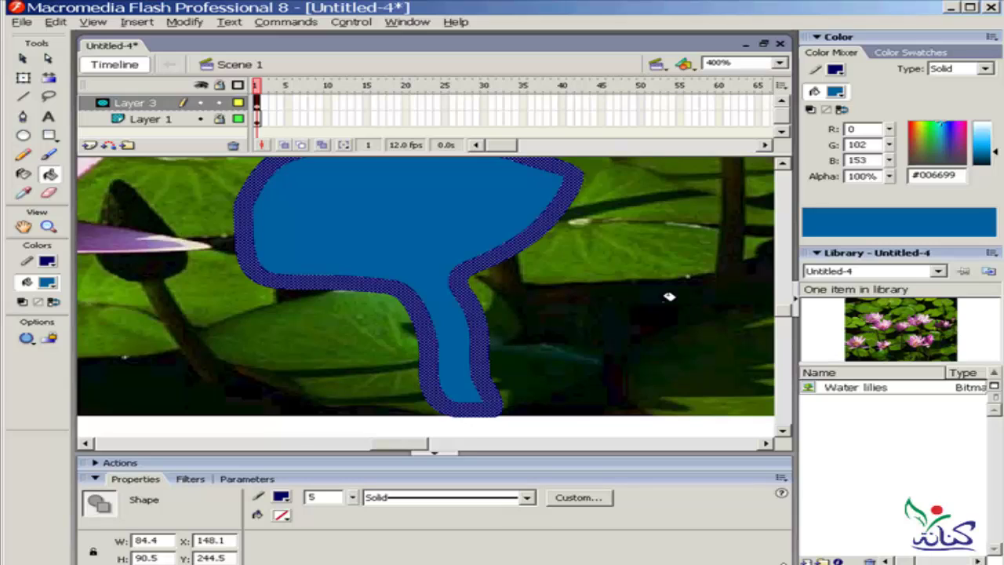
Step: Delete mask Layer 3, then set the zoom to Show All and Show Frame
click(233, 146)
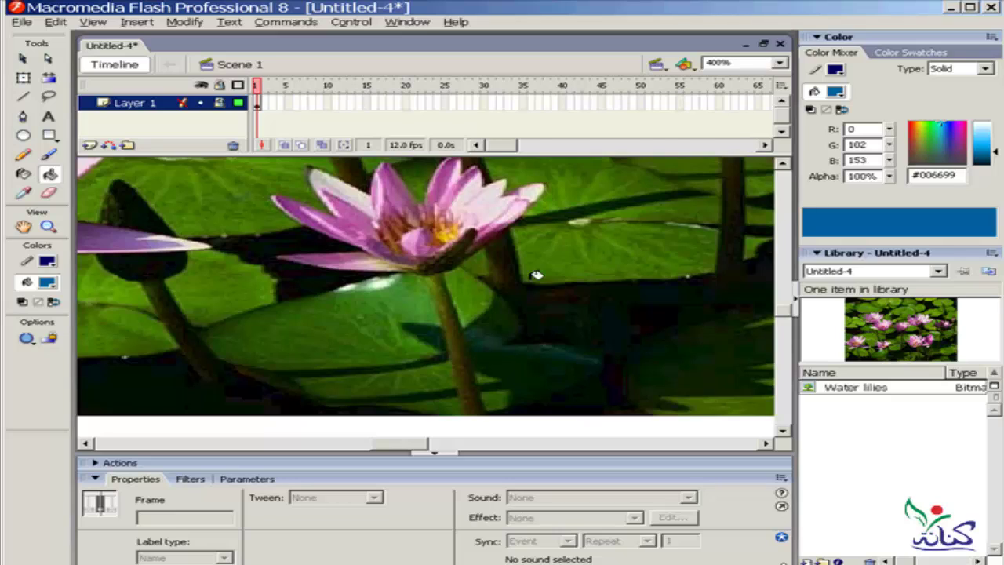
click(778, 62)
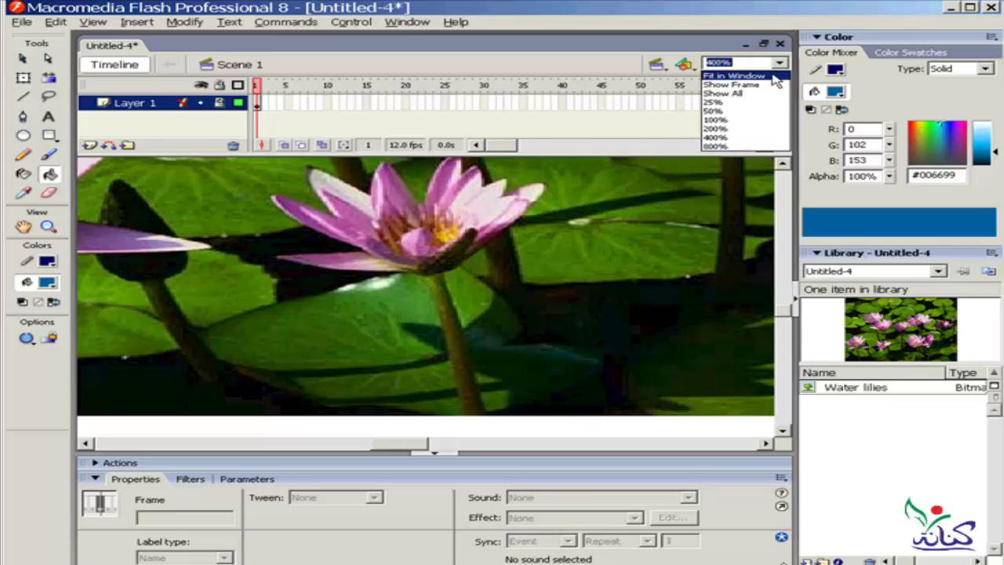
click(733, 93)
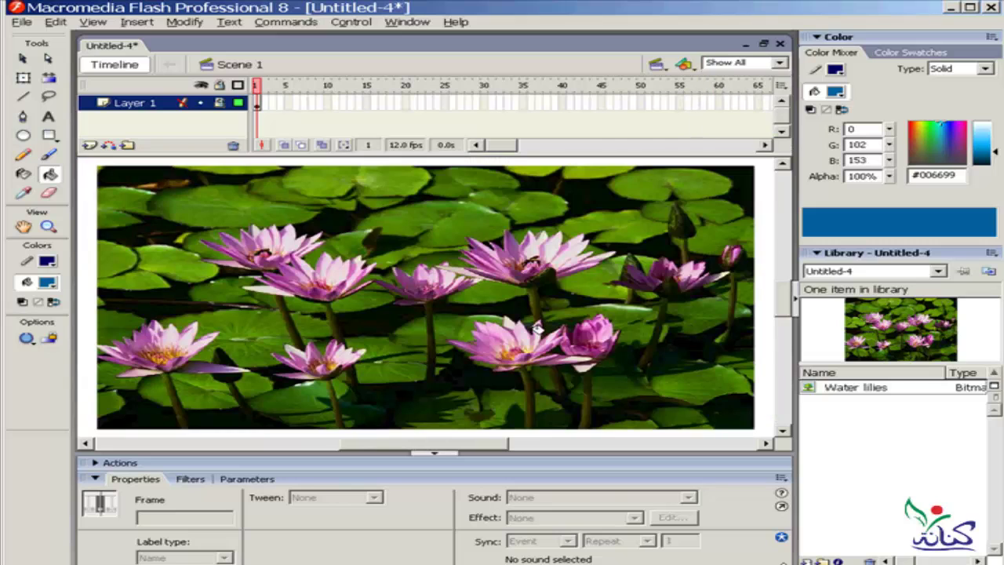
click(778, 62)
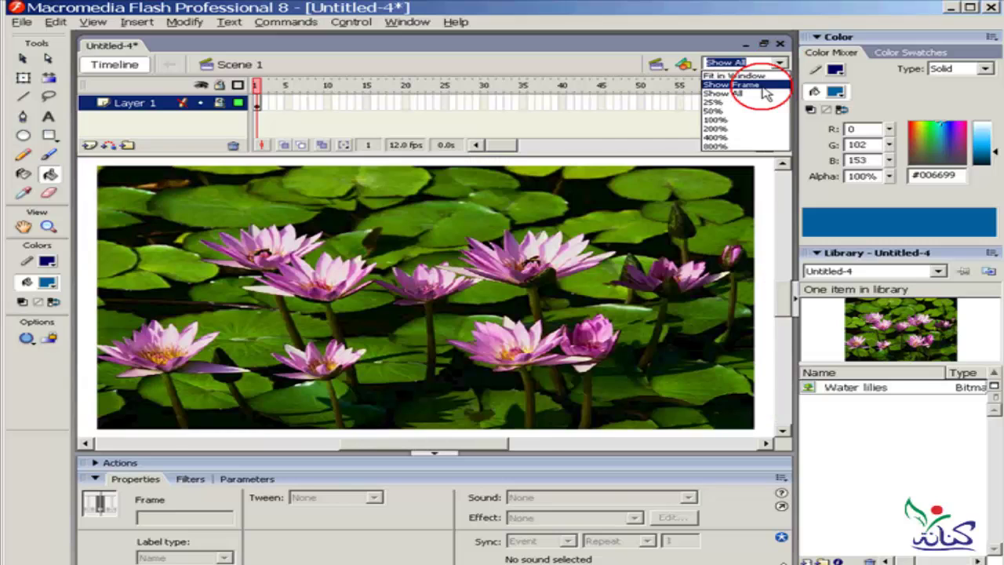
click(752, 82)
Step: Enlarge the water lilies photo to 557.2 x 406.1 to fill the stage, and add Layer 4 above it
click(22, 59)
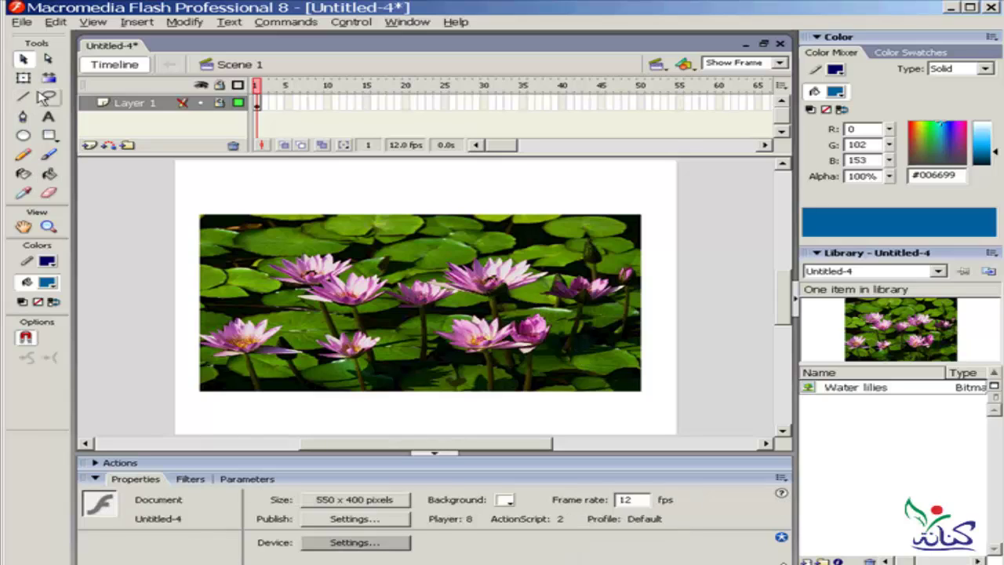
click(225, 104)
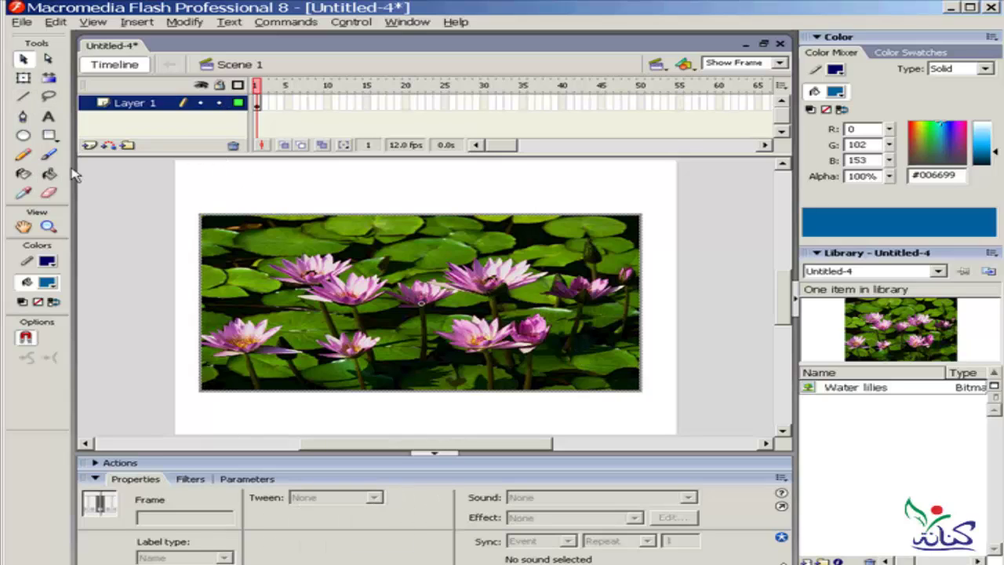
click(24, 78)
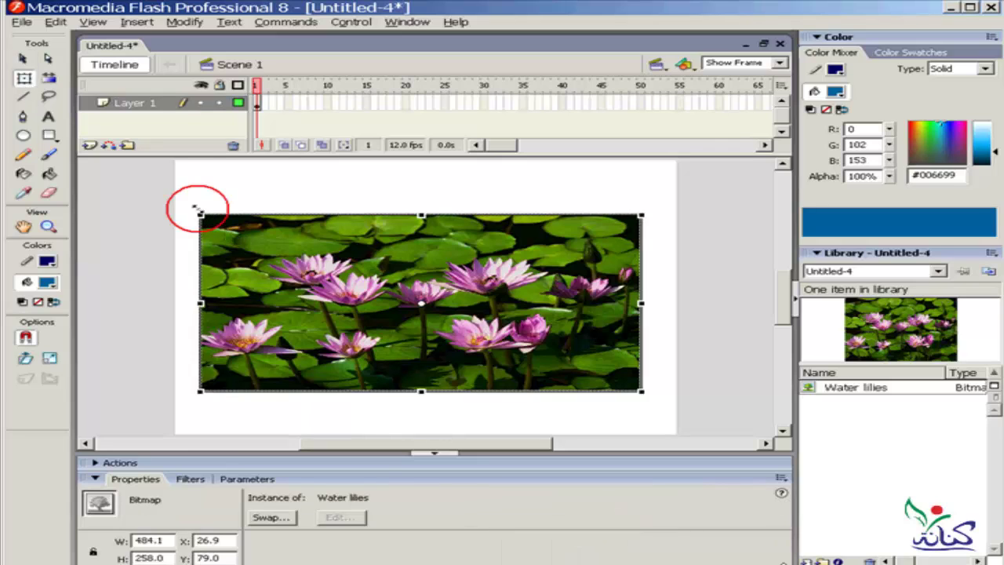
drag(201, 215, 176, 164)
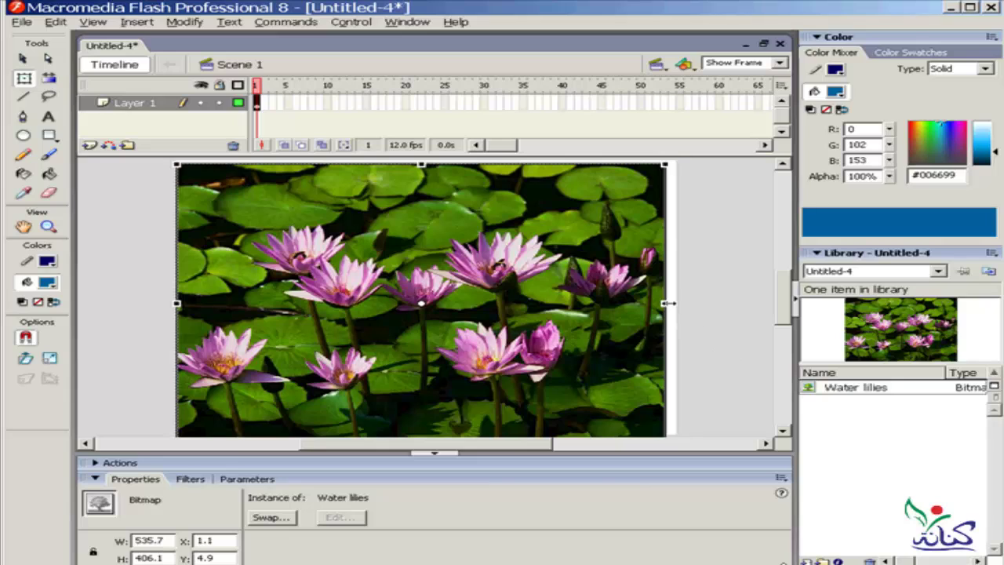
drag(673, 302, 676, 302)
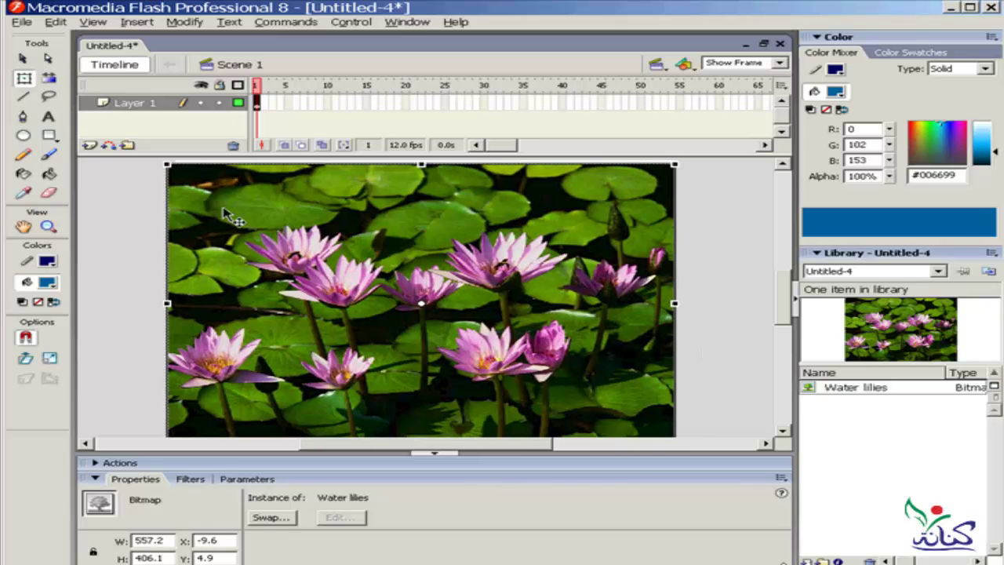
click(89, 146)
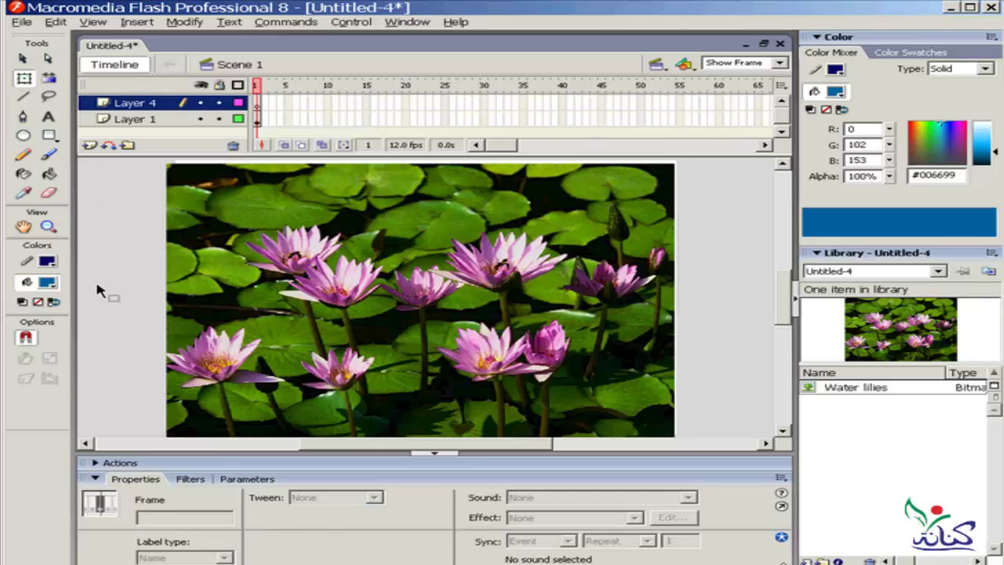
Step: Draw a large #006699 blue rectangle on Layer 4 and delete its outline
drag(507, 443, 348, 451)
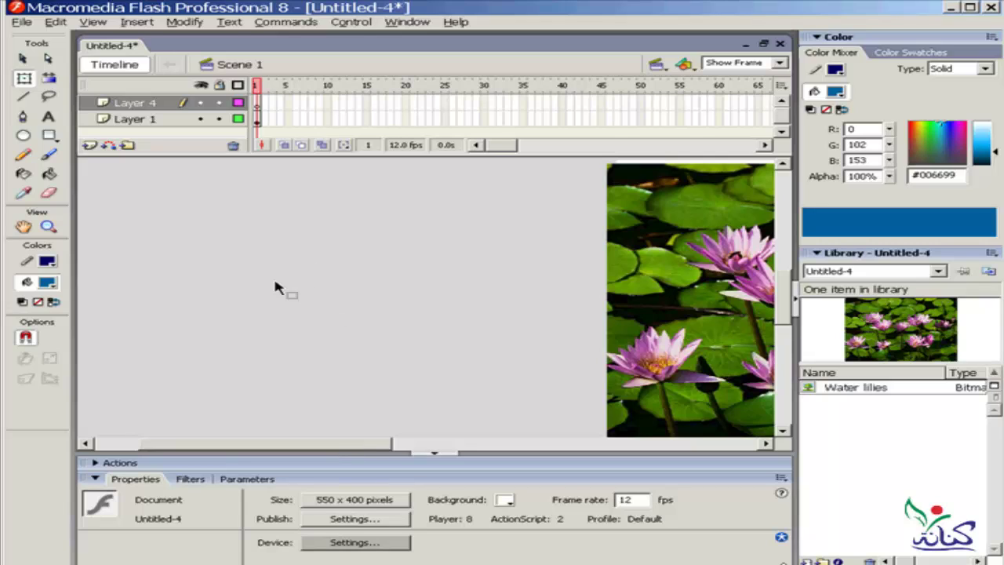
click(49, 134)
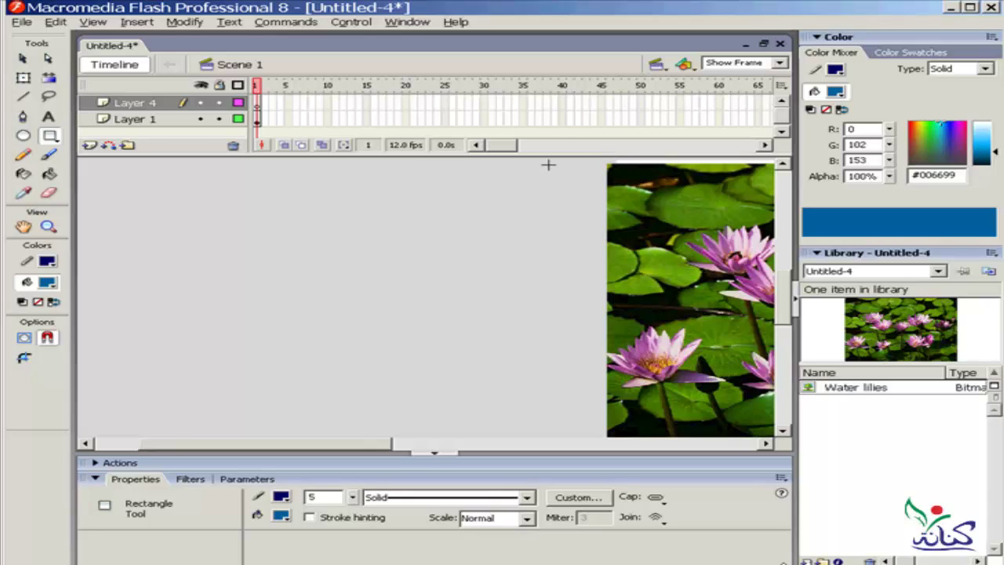
mouse_move(544, 171)
mouse_down()
mouse_move(235, 432)
mouse_move(95, 437)
mouse_up()
click(22, 59)
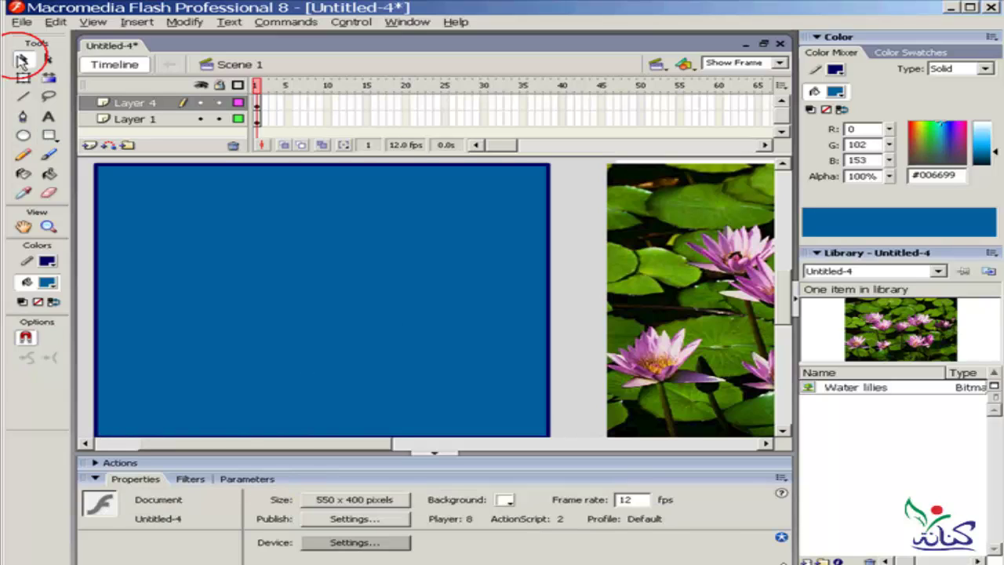
click(549, 229)
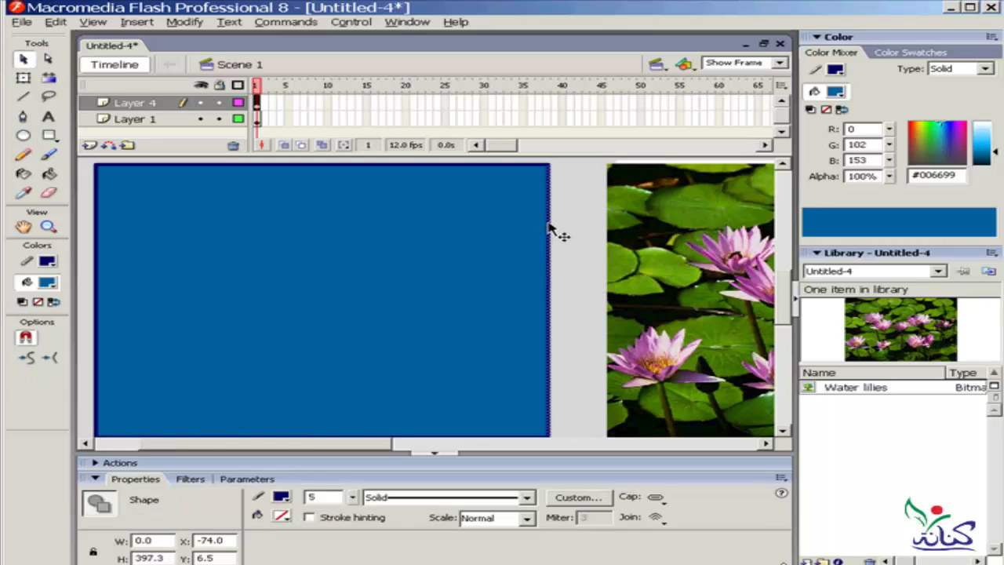
double_click(549, 229)
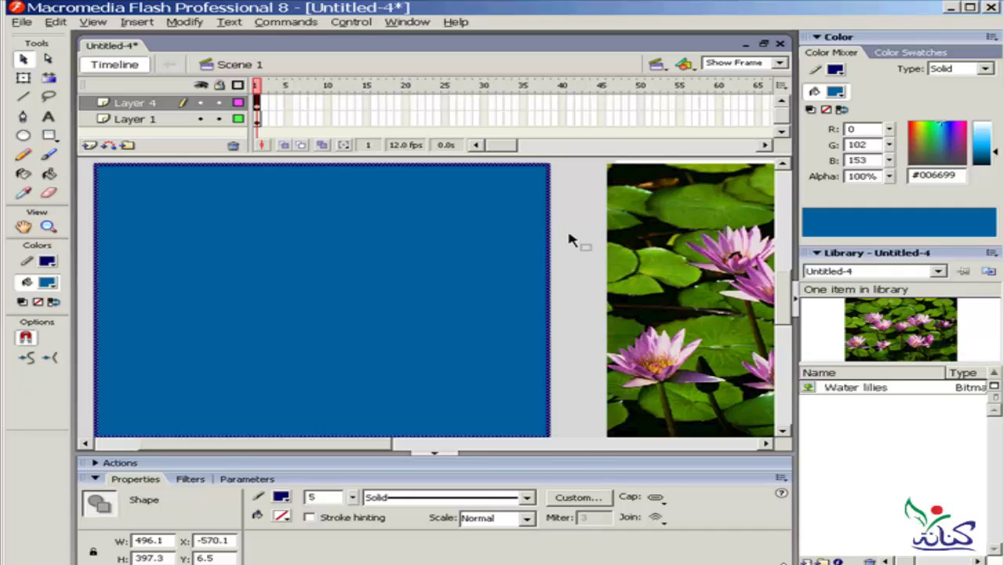
key(Delete)
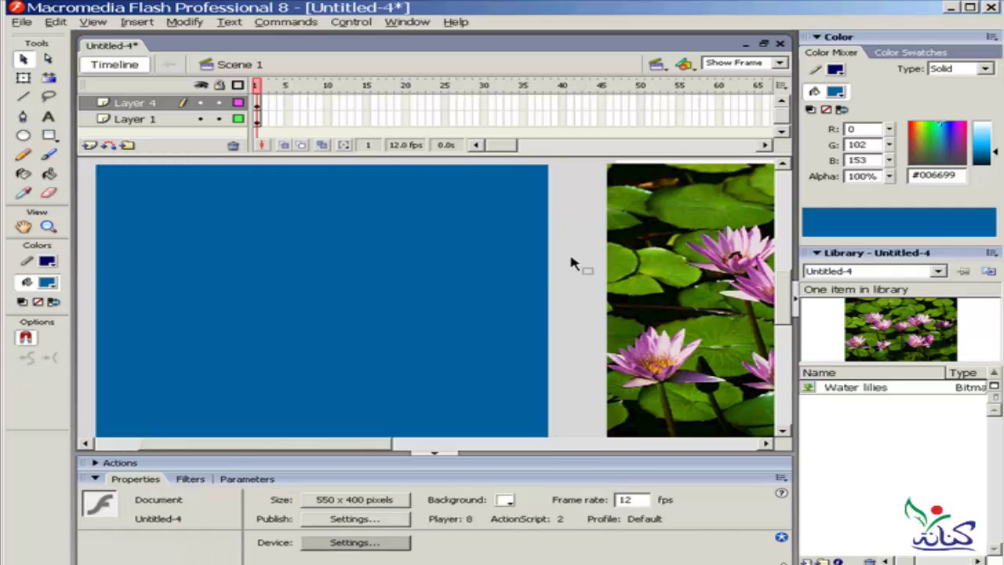
click(25, 136)
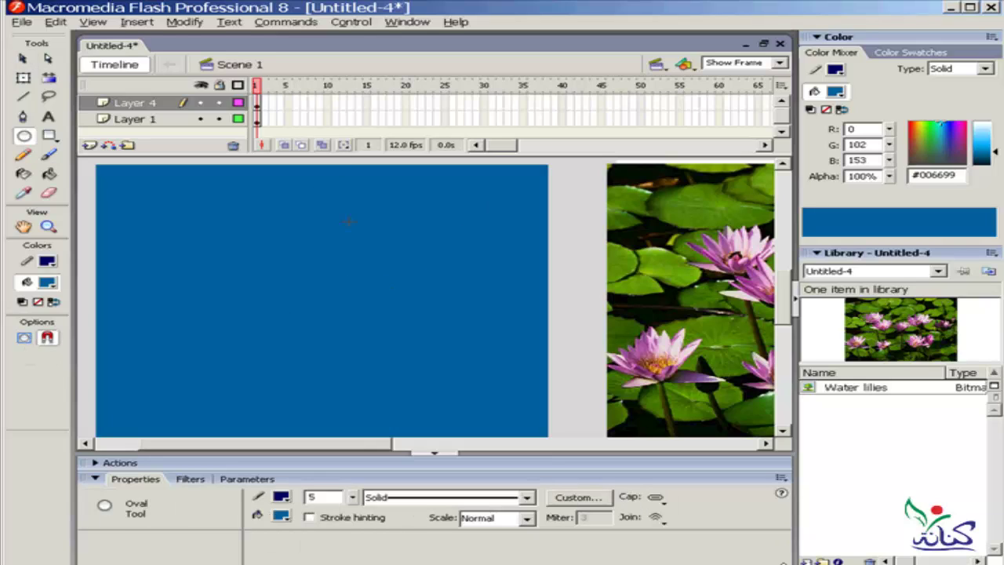
Step: Cut a round hole in the upper middle of the rectangle using a no-fill circle
click(281, 515)
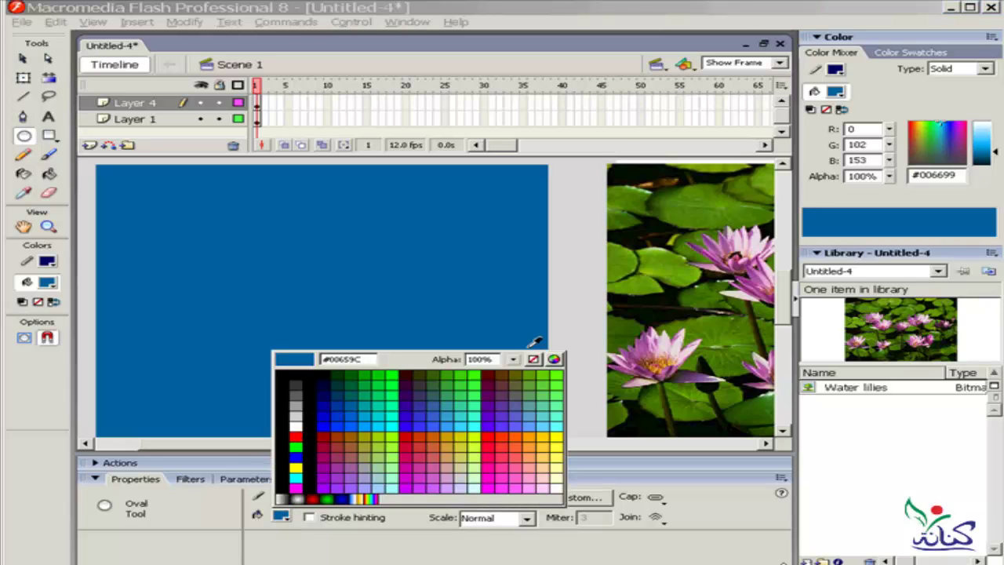
click(534, 359)
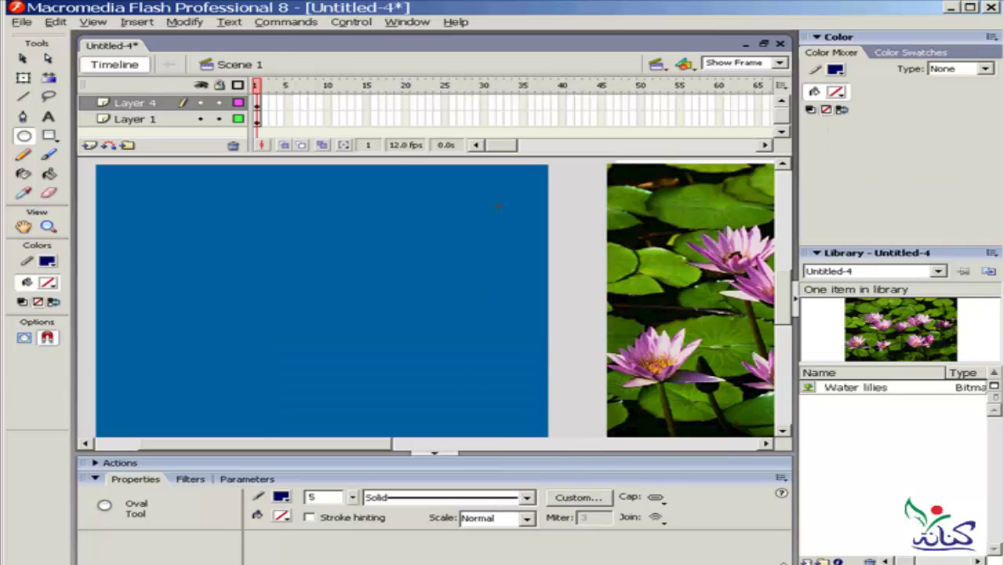
drag(508, 197, 410, 271)
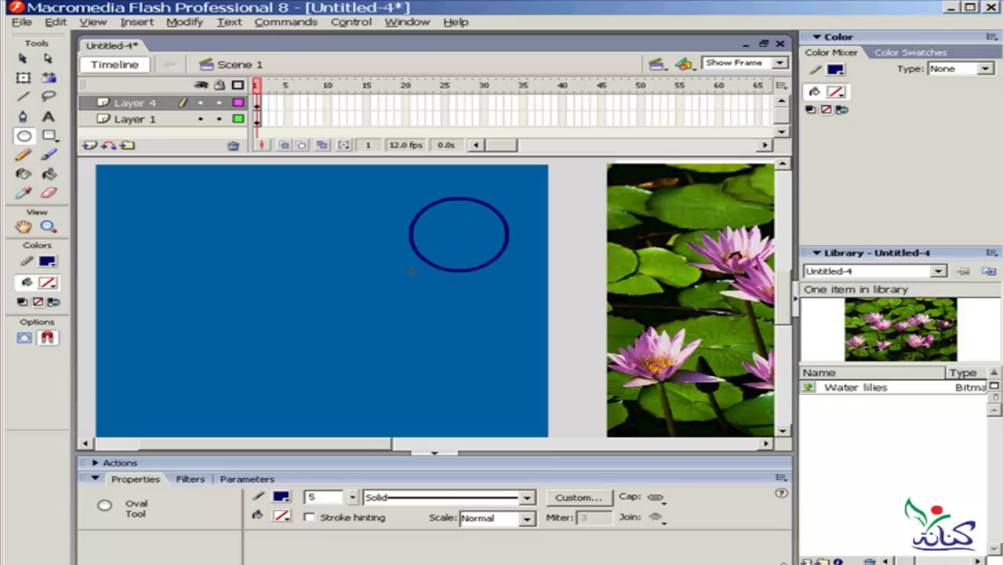
click(23, 58)
click(463, 234)
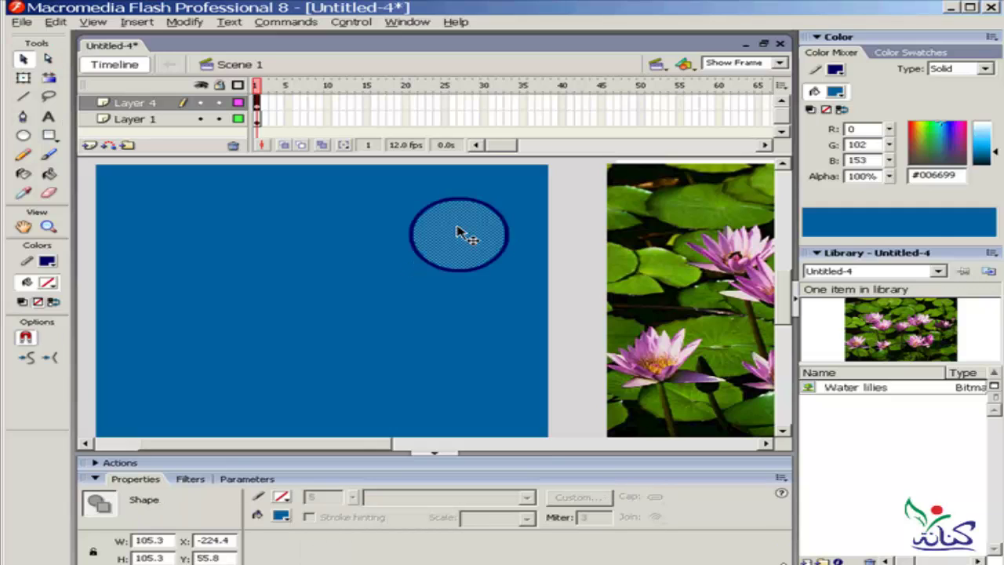
key(Delete)
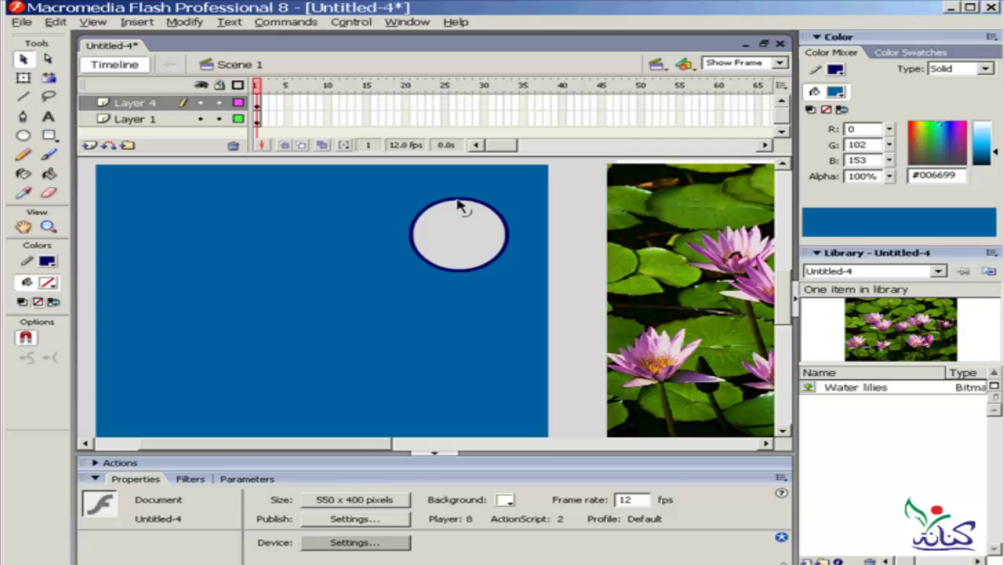
click(460, 200)
key(Delete)
click(265, 266)
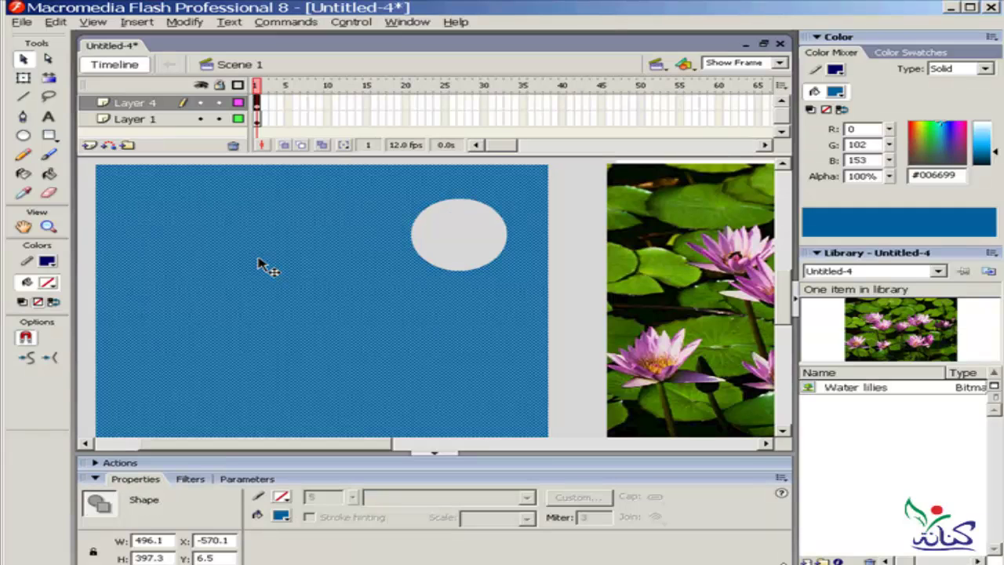
click(467, 248)
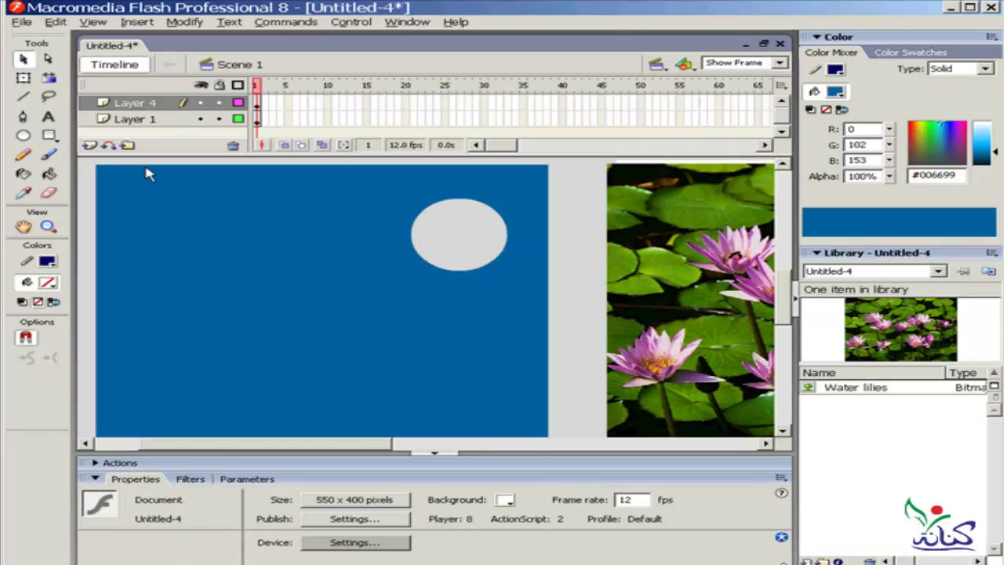
Step: Draw a second circle at the rectangle's upper left and select it
click(25, 136)
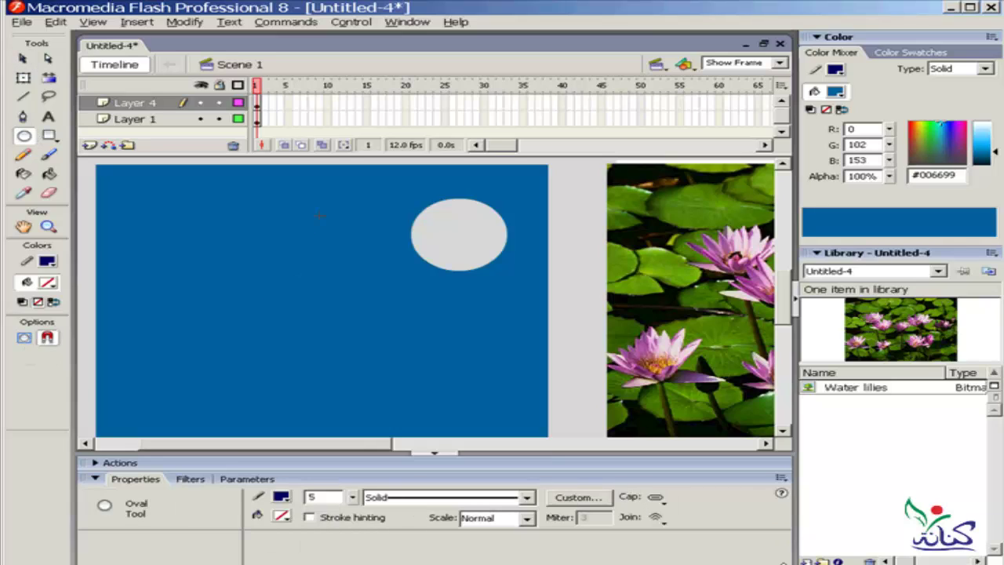
drag(309, 220, 181, 305)
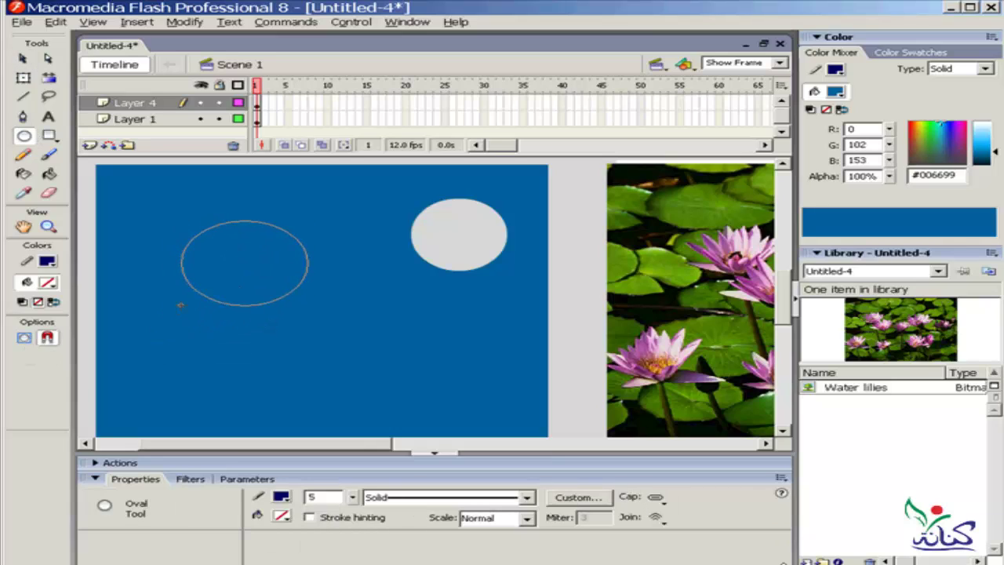
drag(181, 305, 221, 284)
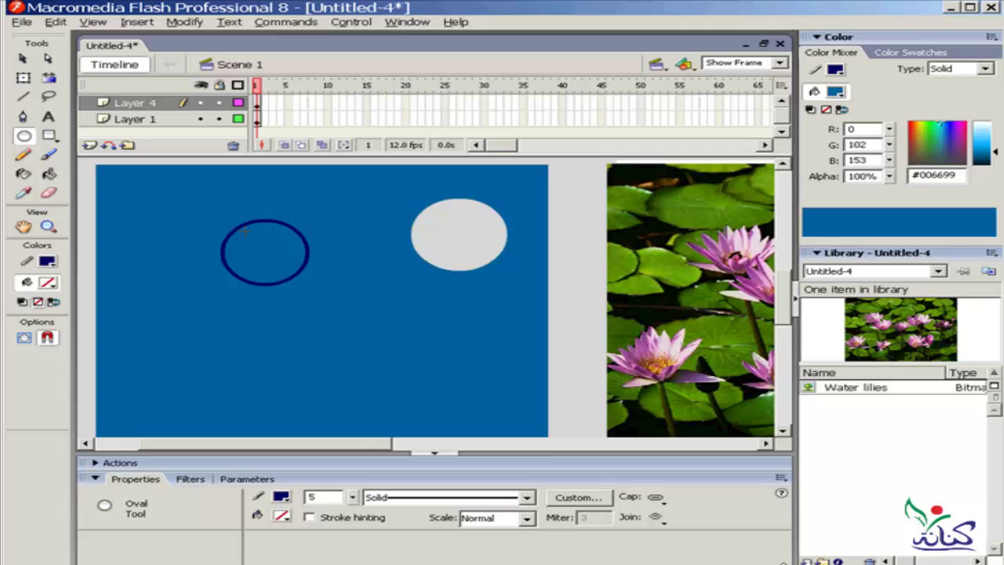
click(22, 59)
click(276, 247)
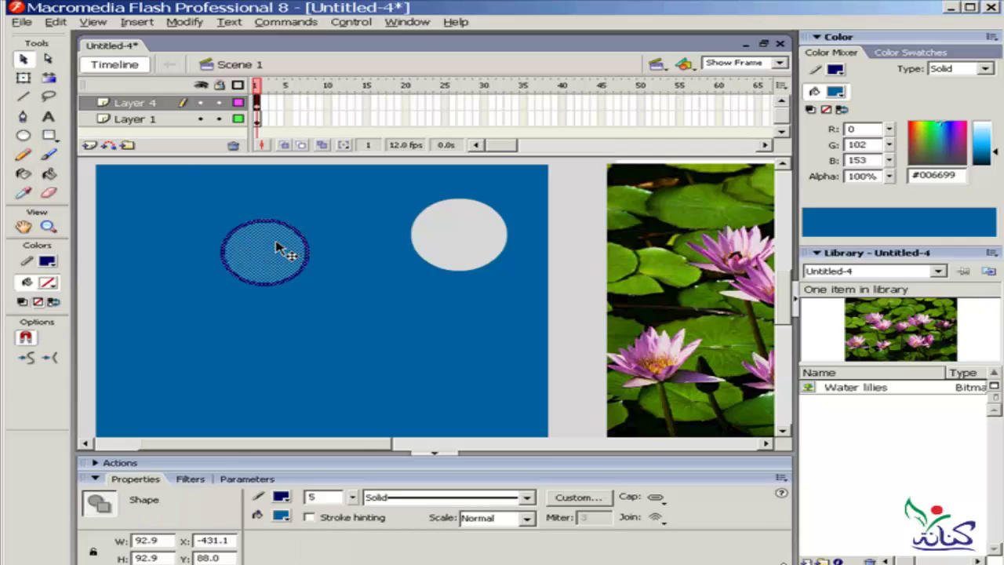
Step: Finish the second hole, then cut a third hole at the rectangle's lower middle from a pasted circle
key(Delete)
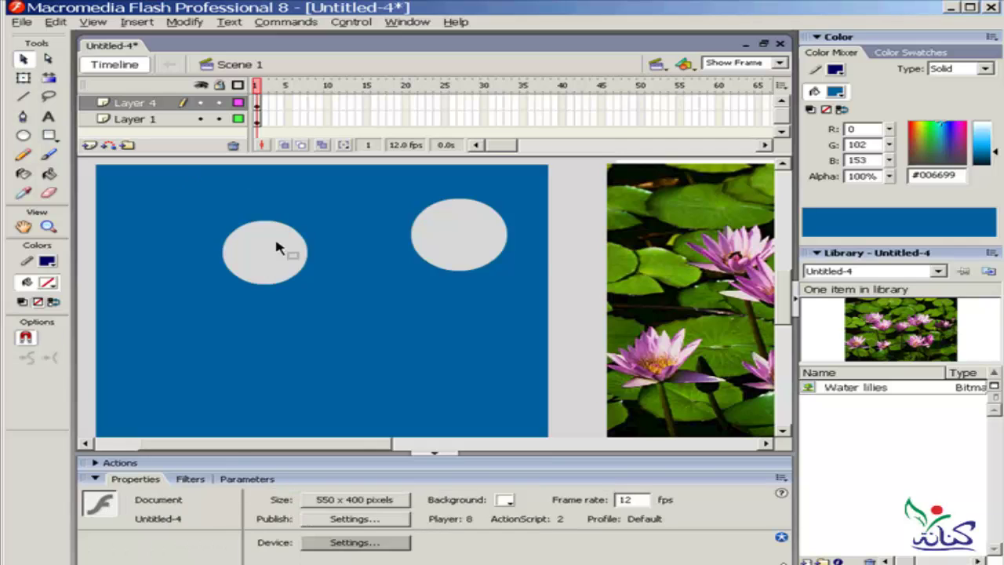
click(376, 333)
click(455, 240)
key(ctrl+v)
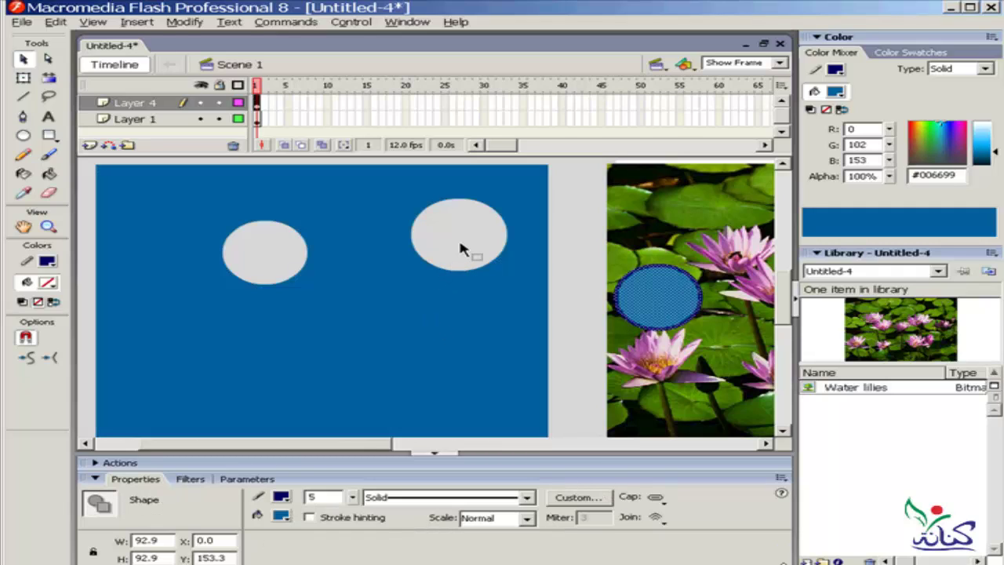
drag(649, 291, 387, 347)
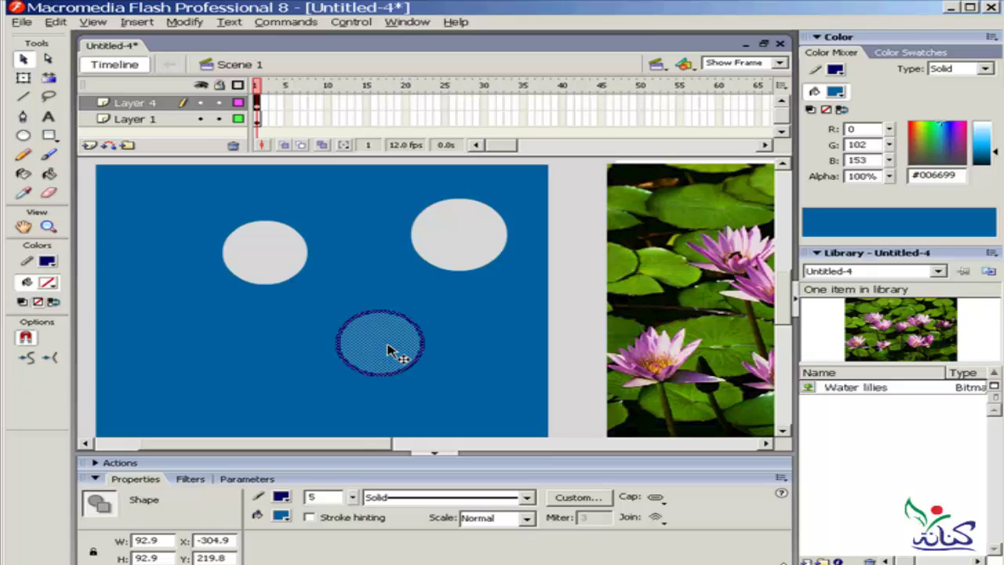
click(464, 237)
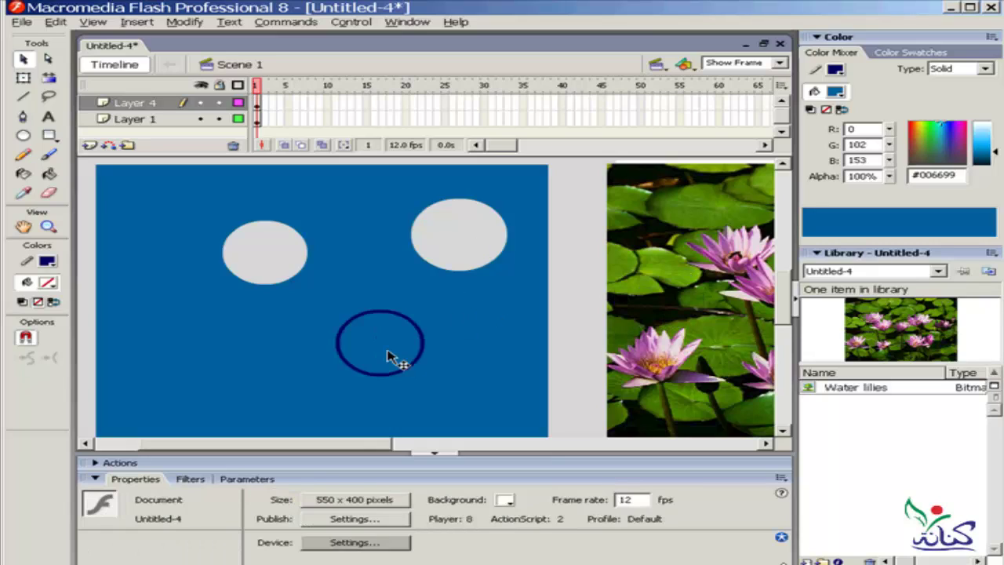
click(388, 355)
double_click(386, 355)
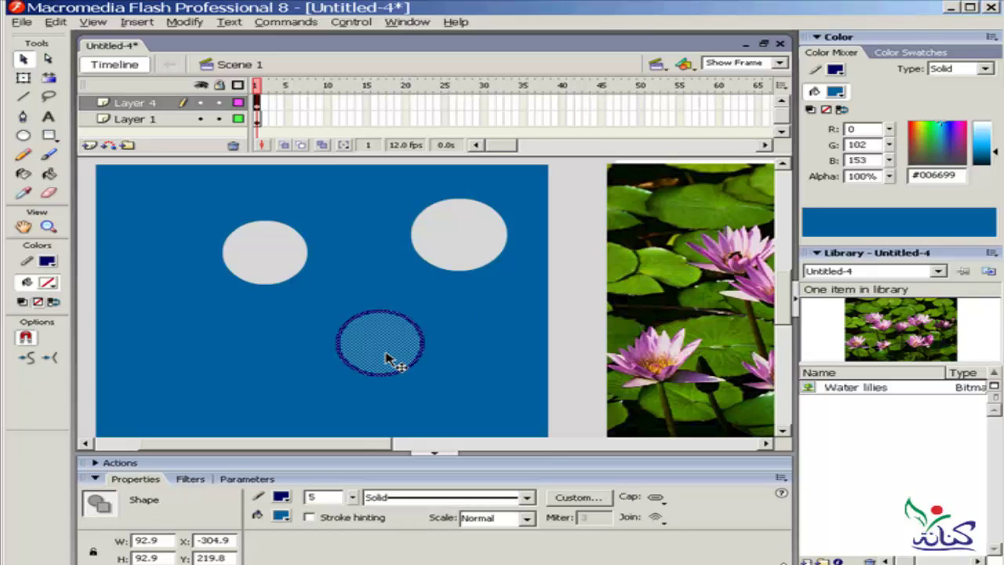
key(Delete)
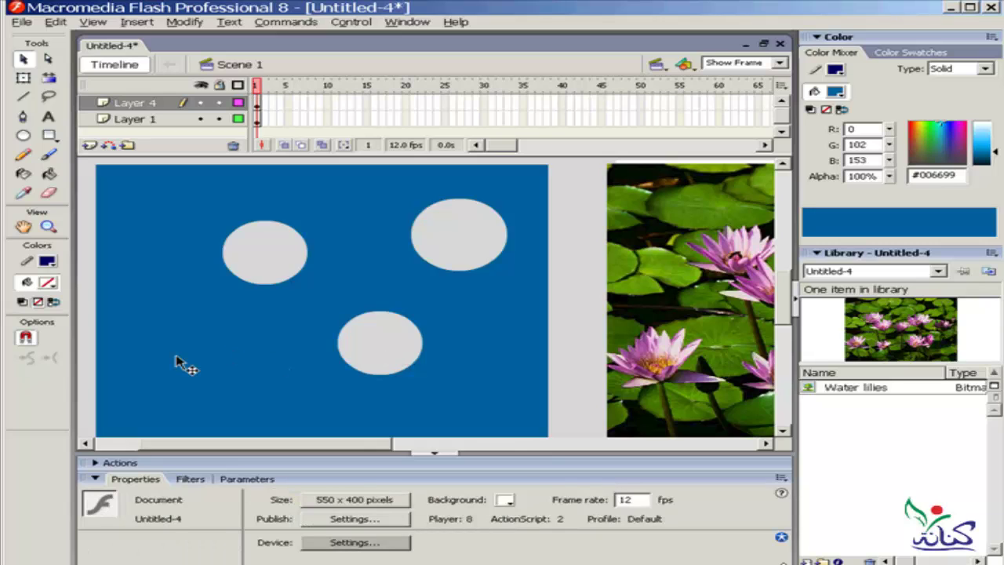
Step: Cut a fourth hole at the rectangle's lower left from another pasted circle
click(174, 362)
click(407, 353)
key(ctrl+v)
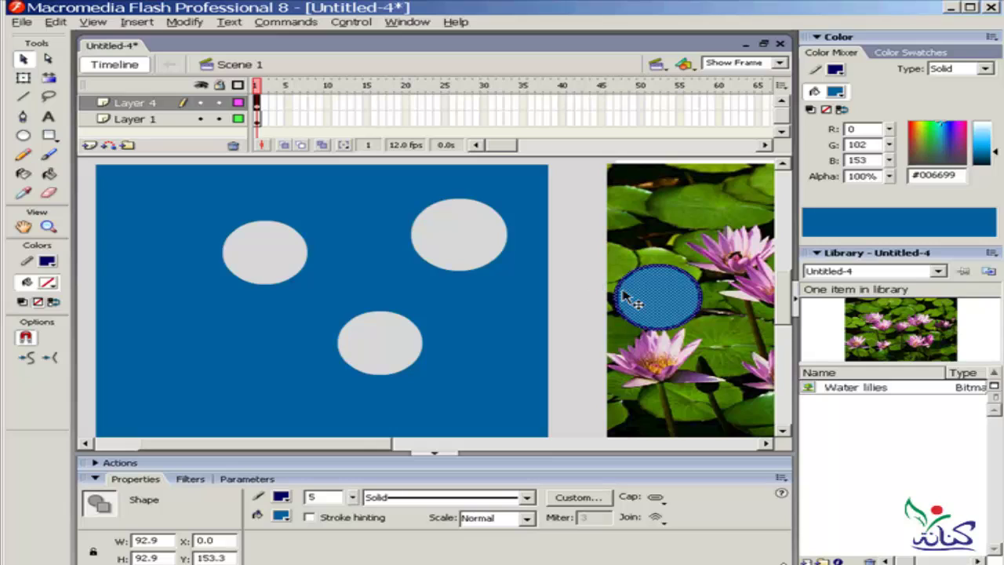
mouse_move(628, 291)
mouse_down()
mouse_move(294, 333)
mouse_move(236, 370)
mouse_up()
click(313, 374)
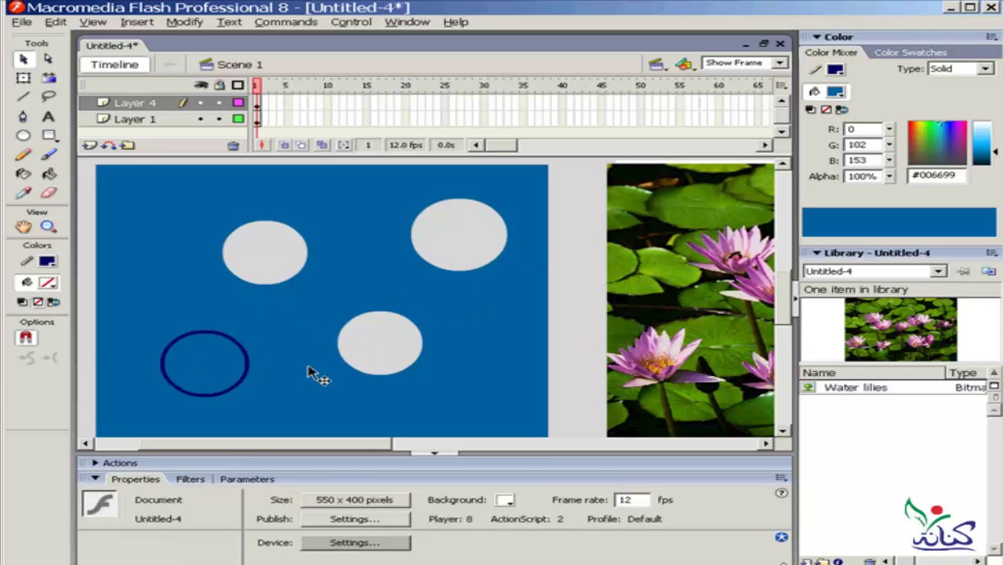
double_click(206, 366)
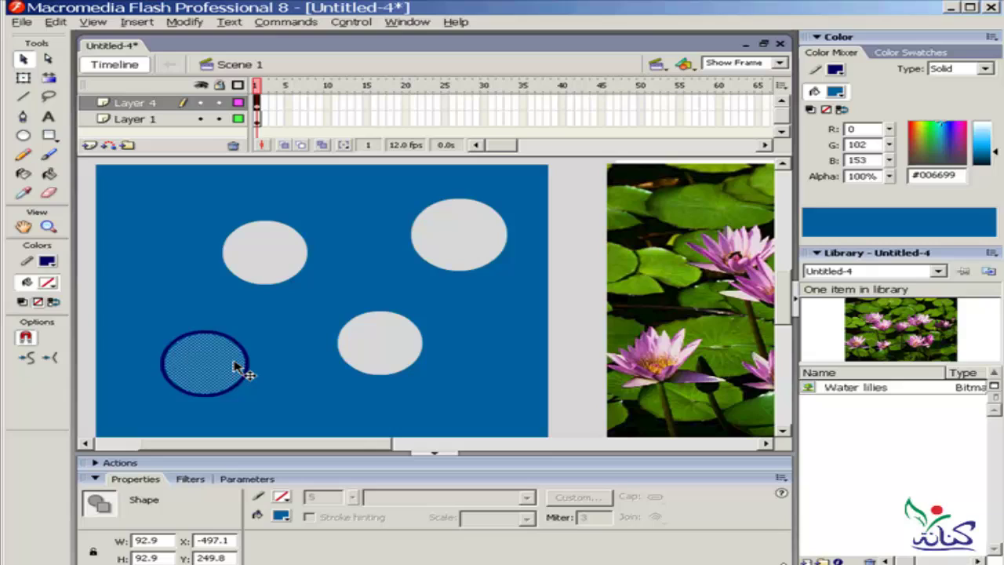
click(317, 345)
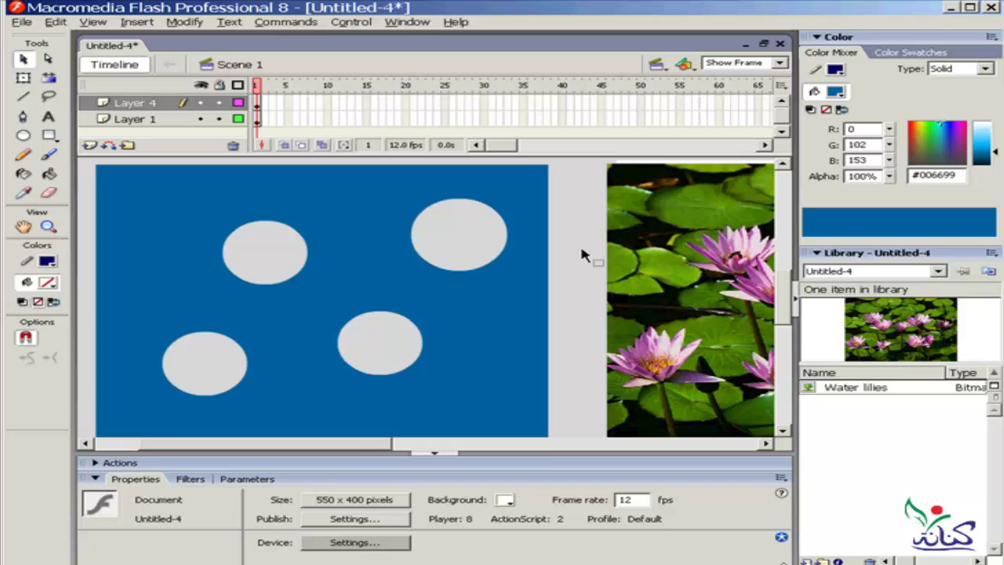
Step: Paint about a dozen small white brush dots scattered across the blue rectangle
click(49, 156)
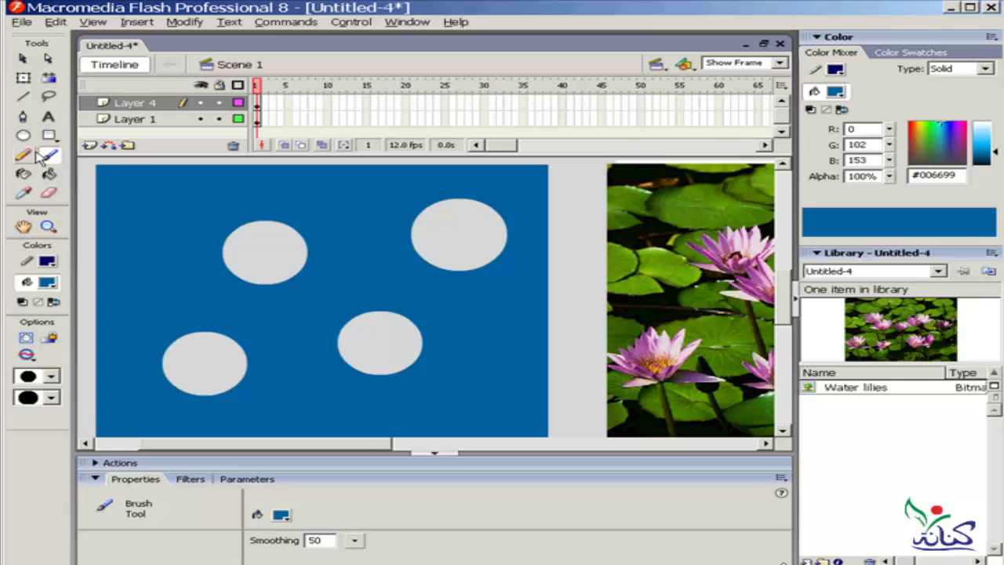
click(49, 284)
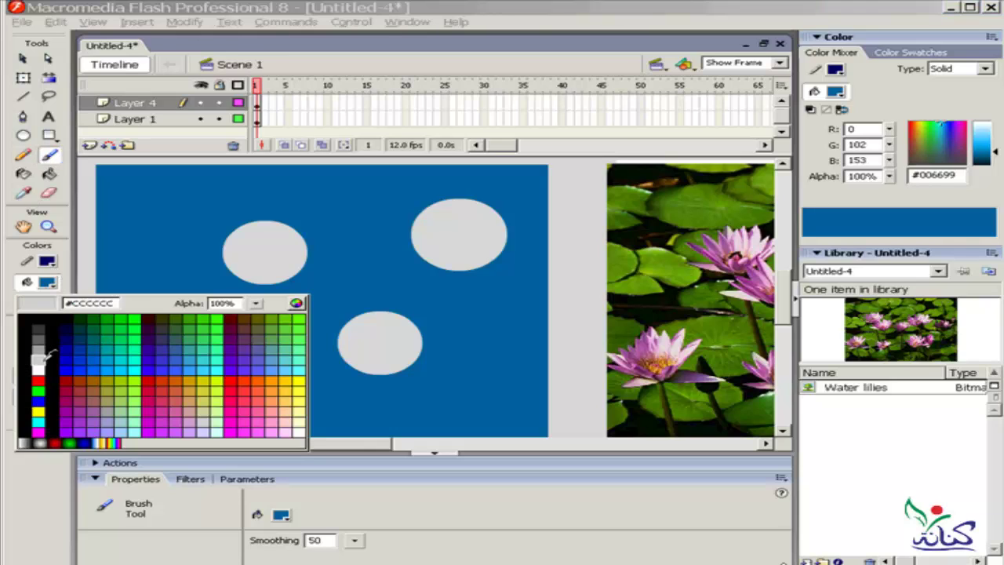
click(38, 369)
click(150, 200)
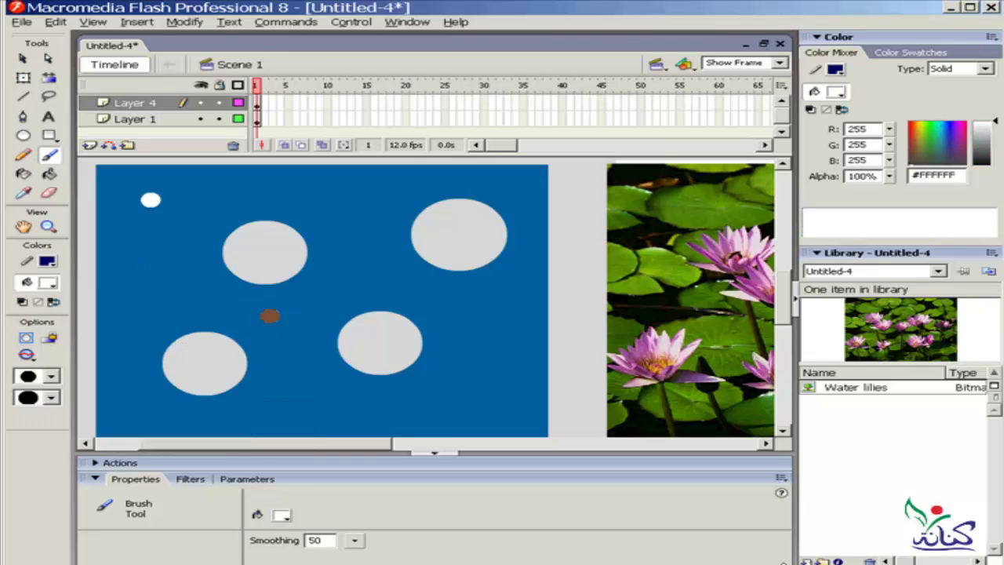
click(283, 322)
click(157, 302)
click(341, 247)
click(335, 197)
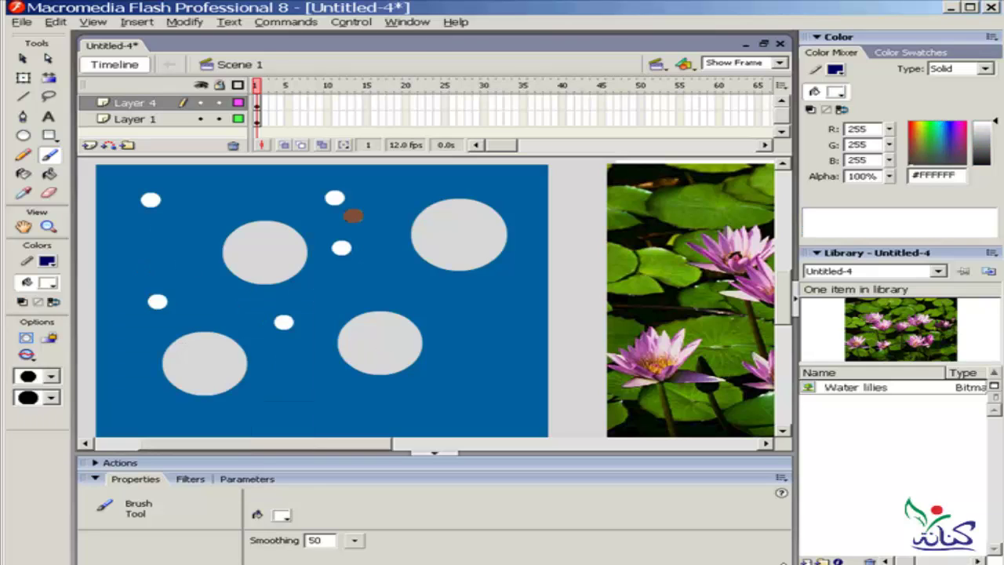
click(457, 316)
click(495, 399)
click(368, 404)
click(278, 371)
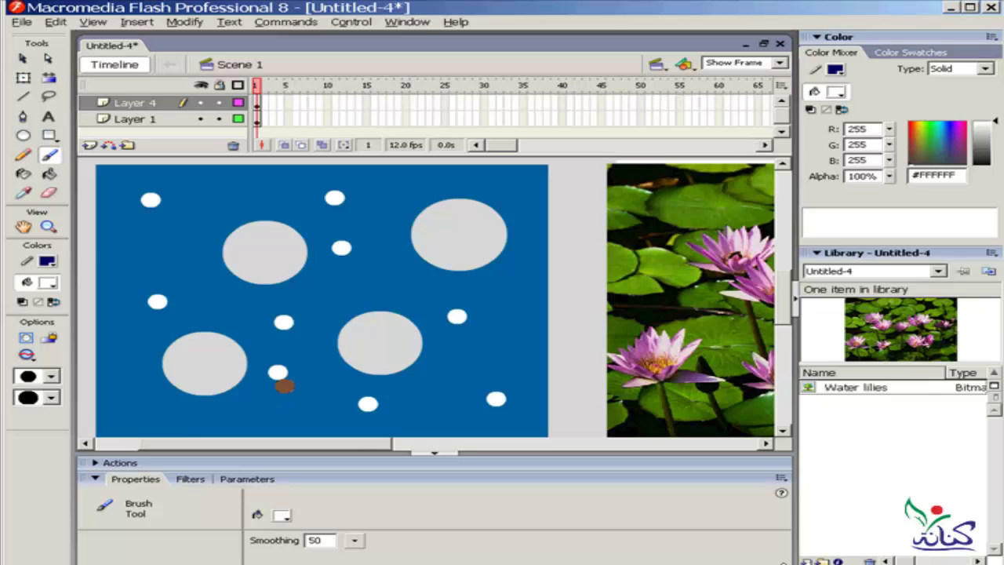
click(178, 426)
click(121, 400)
click(120, 258)
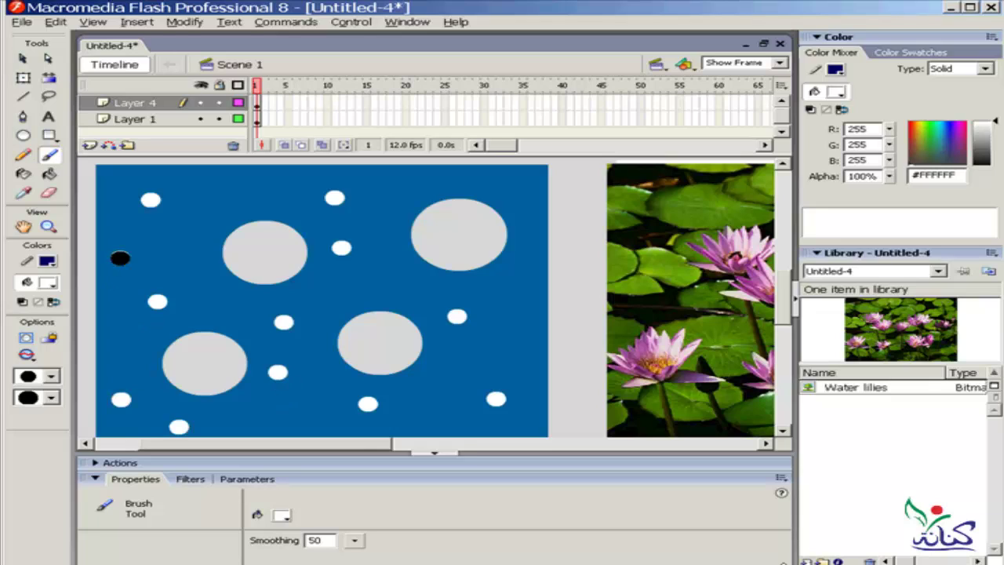
click(188, 250)
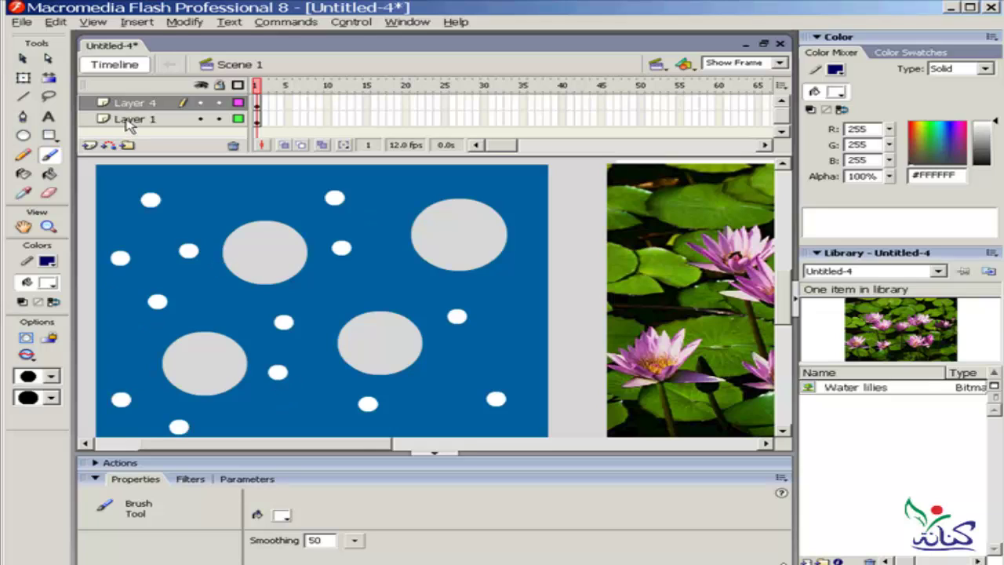
Step: Convert the holed blue rectangle into graphic symbol 'Symbol 1' with F8
click(22, 58)
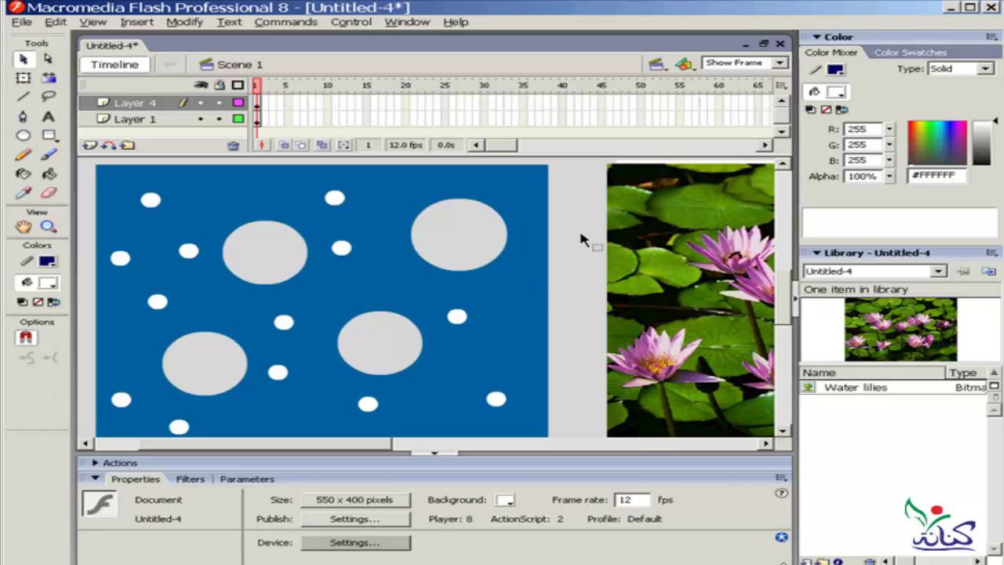
click(535, 293)
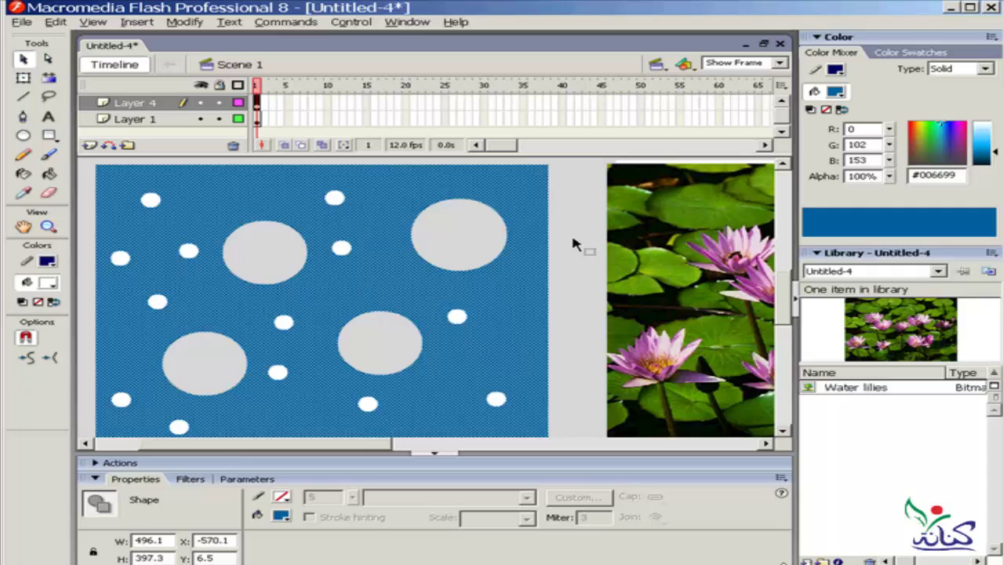
key(F8)
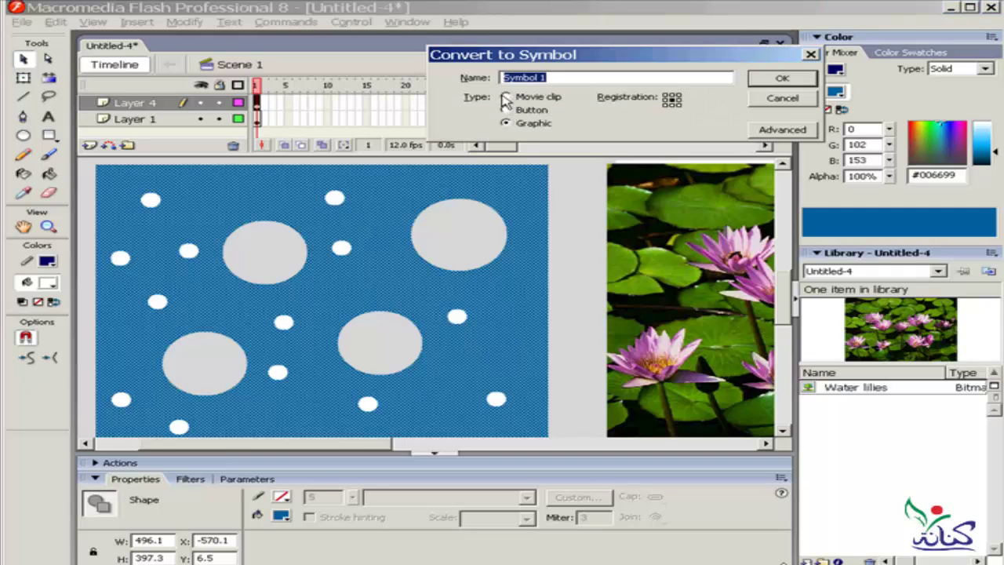
click(762, 84)
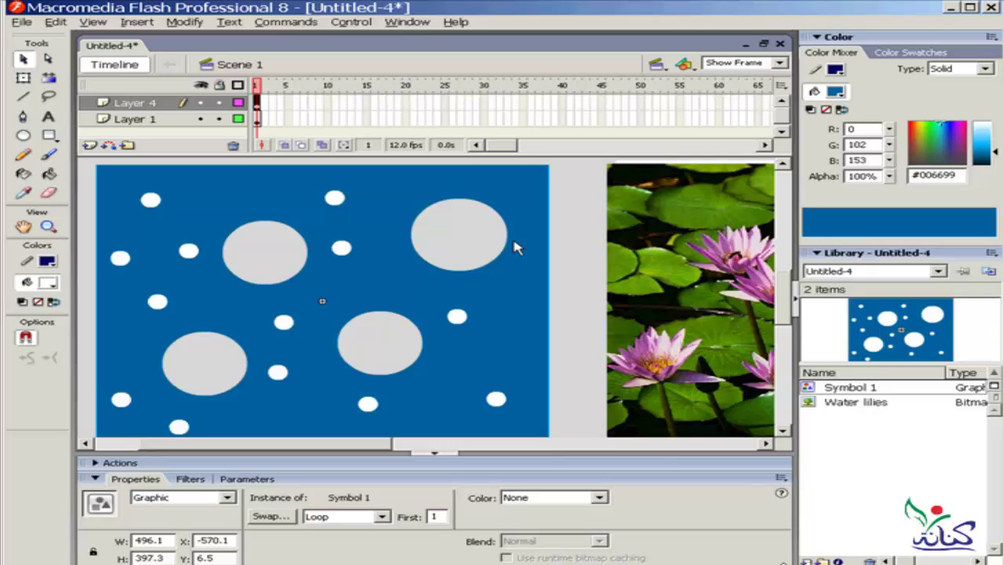
Step: Add a keyframe at frame 50 on Layer 4 and select the Symbol 1 instance there
click(640, 104)
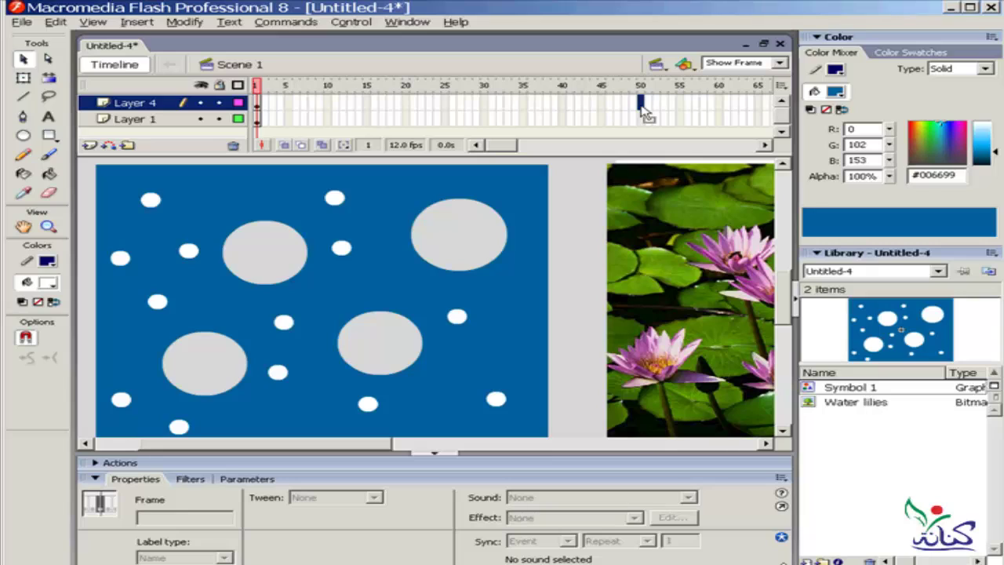
key(F6)
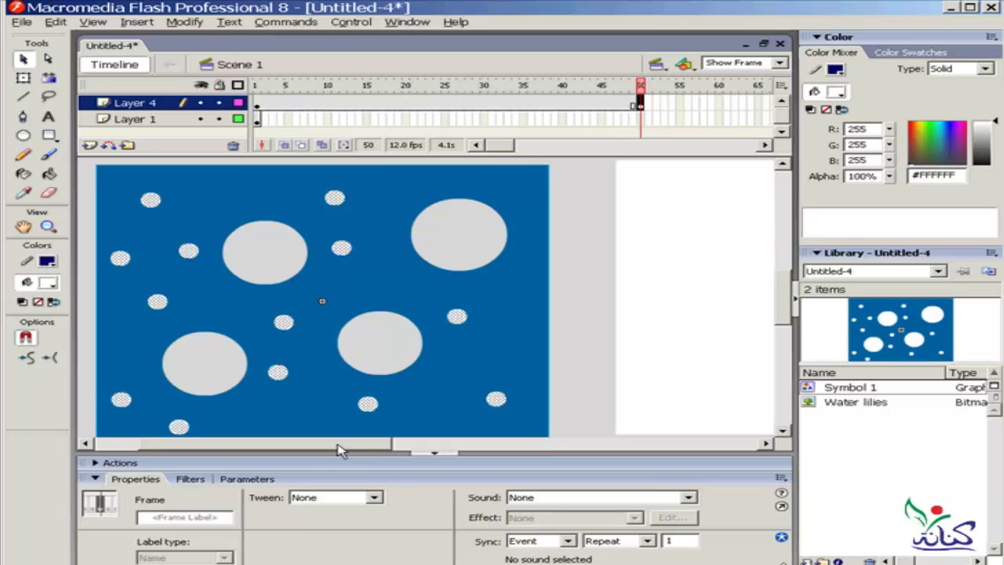
click(257, 106)
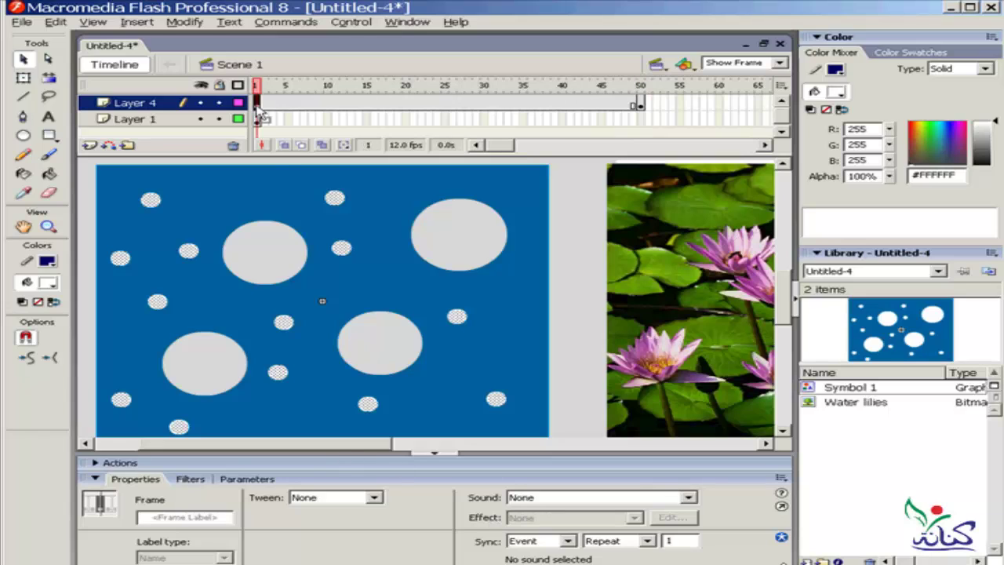
click(643, 116)
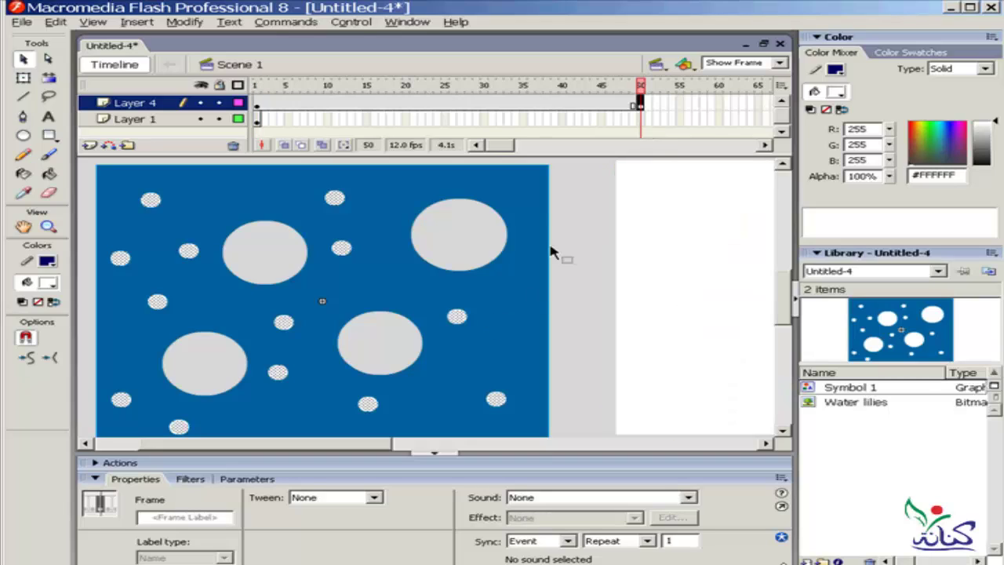
click(583, 225)
click(494, 296)
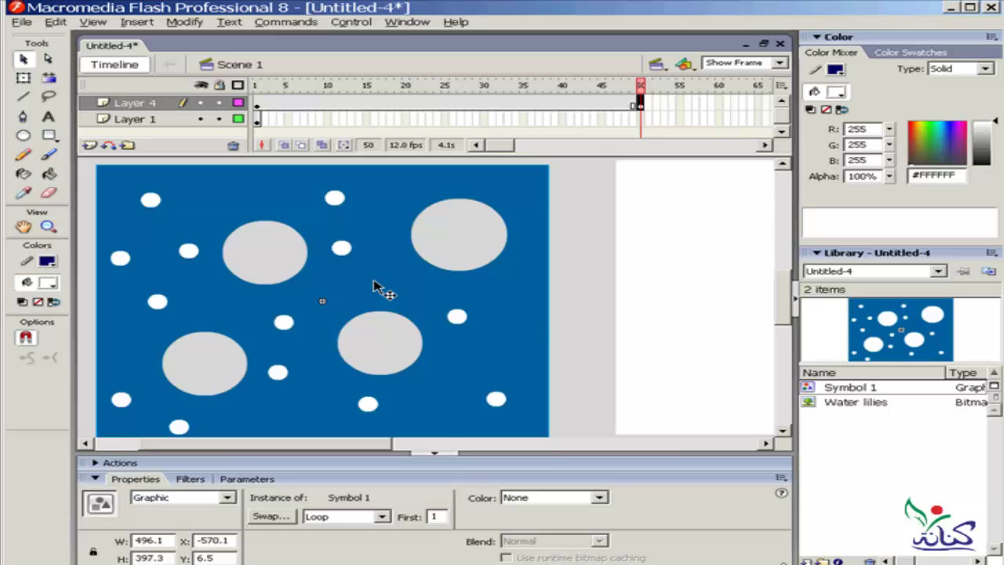
Step: Move the Symbol 1 instance right of the stage to X 633.4, Y 6.4, then zoom to Show All
drag(375, 289, 863, 278)
mouse_move(862, 279)
mouse_down()
mouse_move(651, 289)
mouse_move(775, 290)
mouse_up()
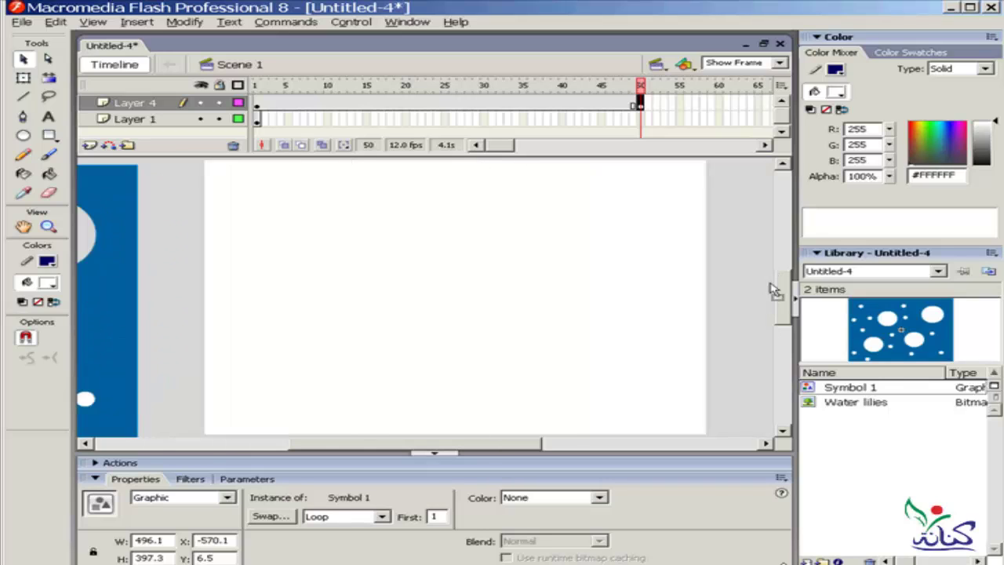
mouse_move(774, 290)
mouse_down()
mouse_move(554, 292)
mouse_move(561, 282)
mouse_up()
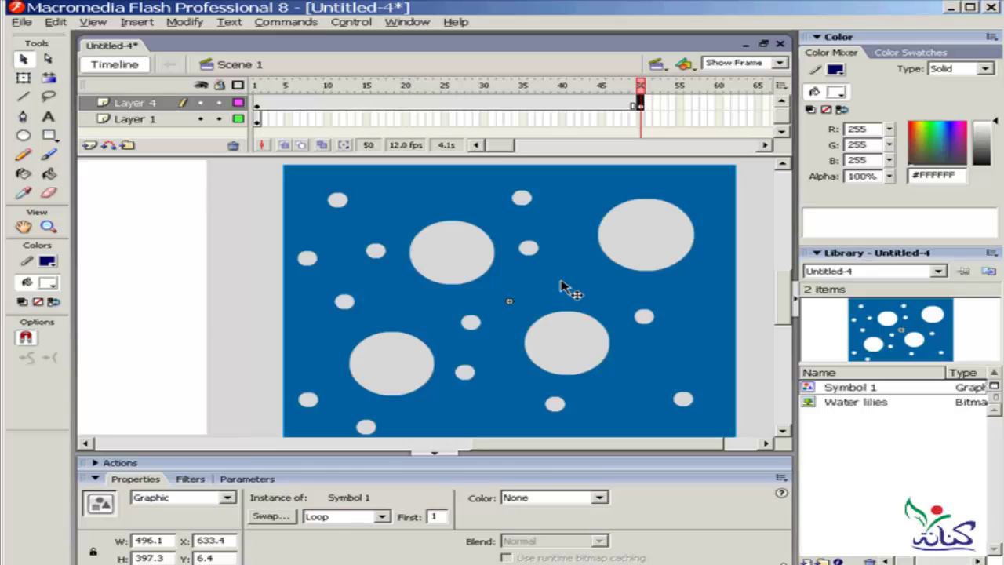
click(778, 62)
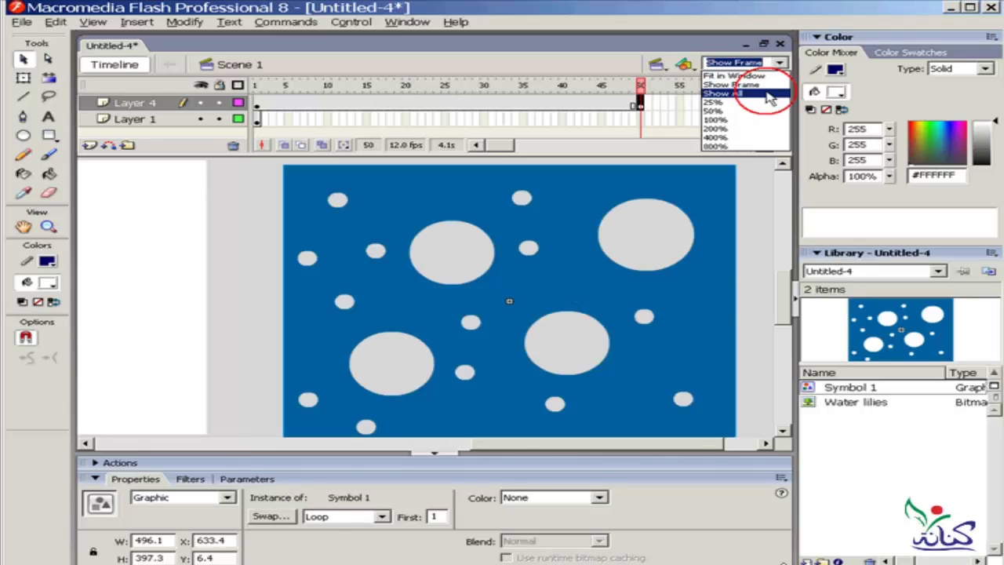
click(721, 93)
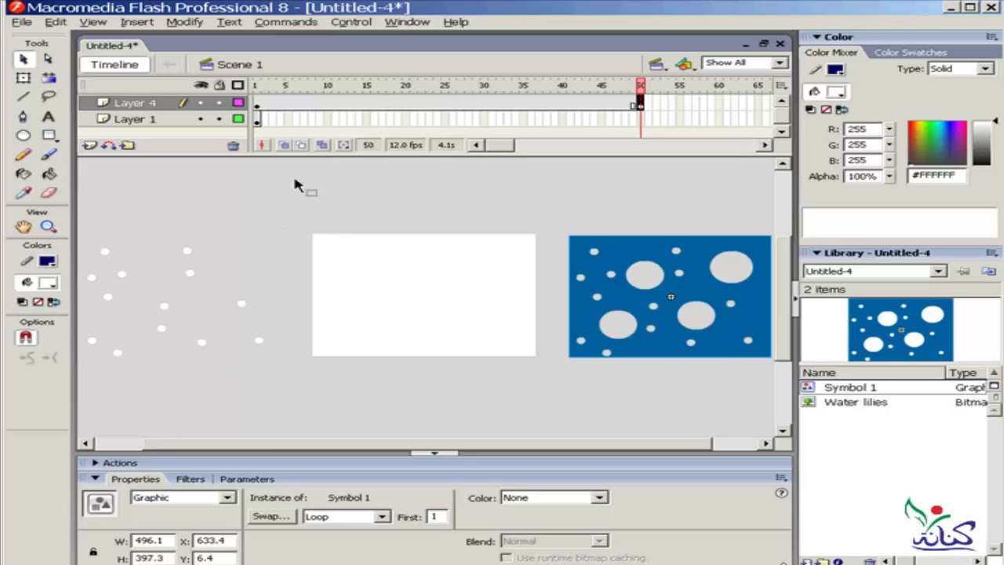
Step: Delete the stray small white circles beside the stage at frame 50 of Layer 4
click(258, 104)
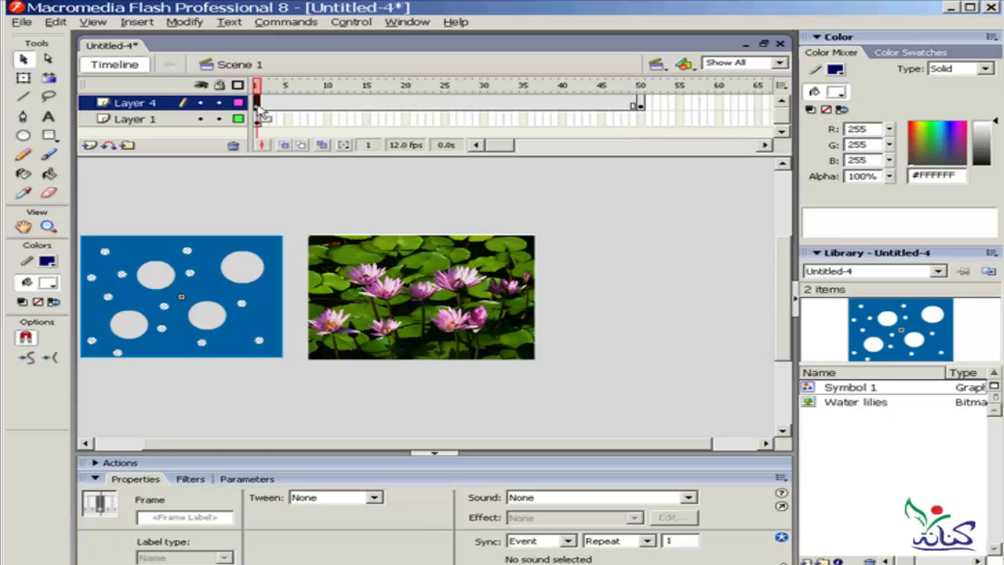
click(639, 104)
mouse_move(285, 210)
mouse_down()
mouse_move(234, 289)
mouse_move(63, 406)
mouse_up()
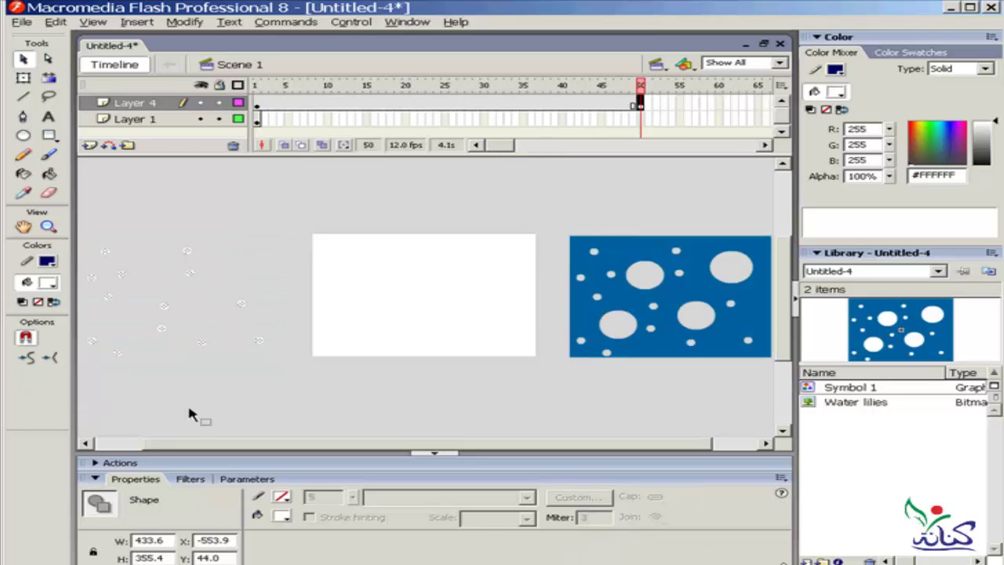
key(Delete)
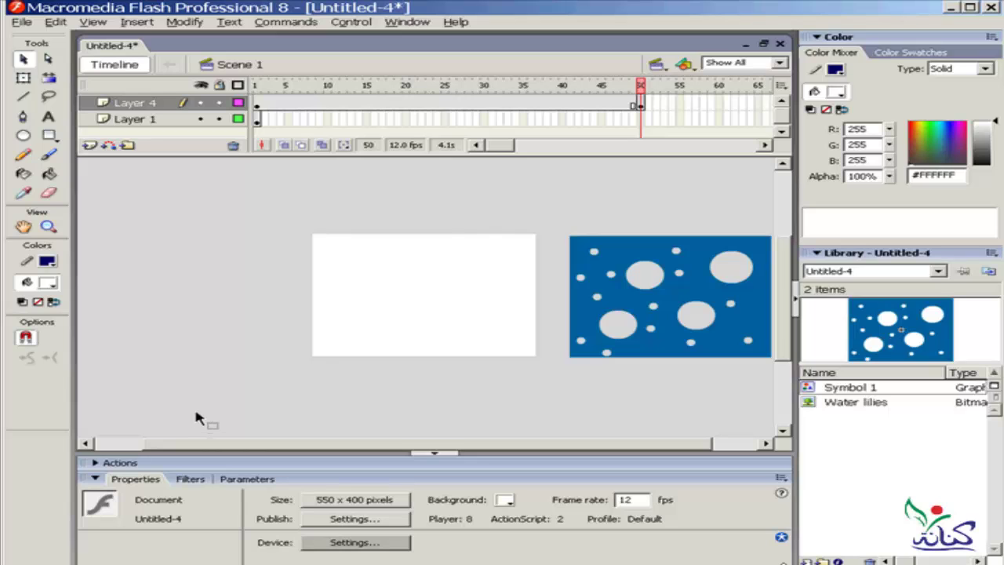
click(259, 103)
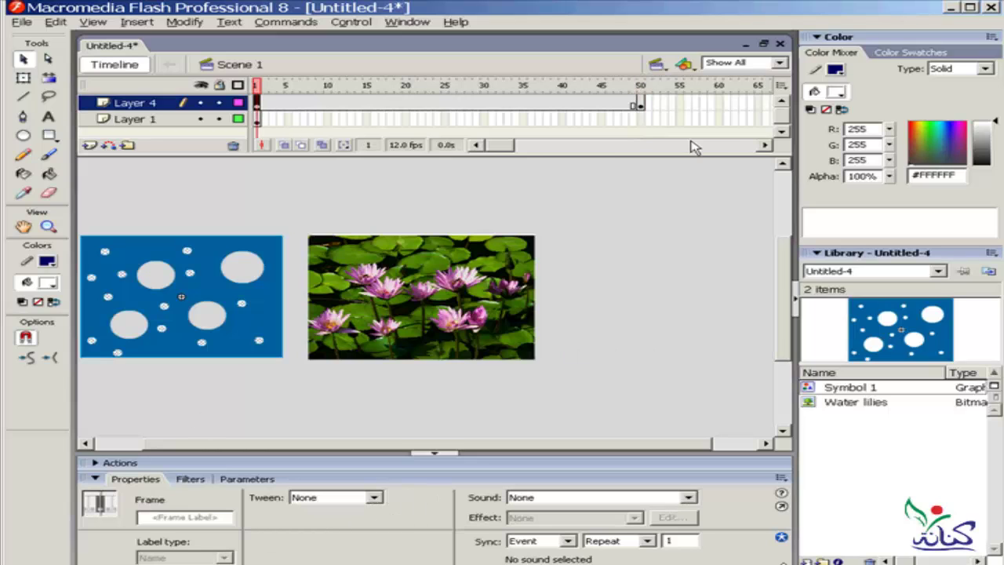
click(641, 105)
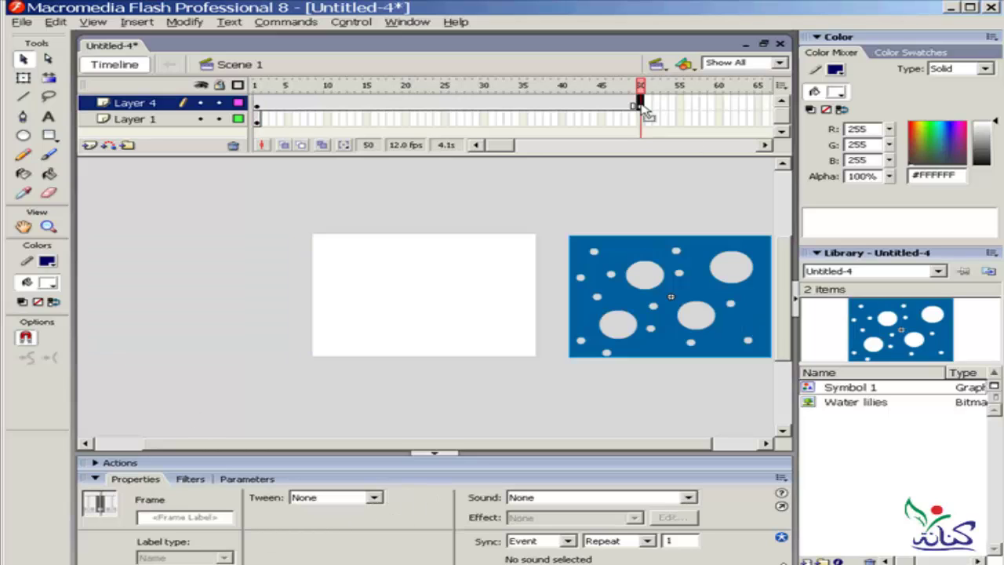
click(257, 119)
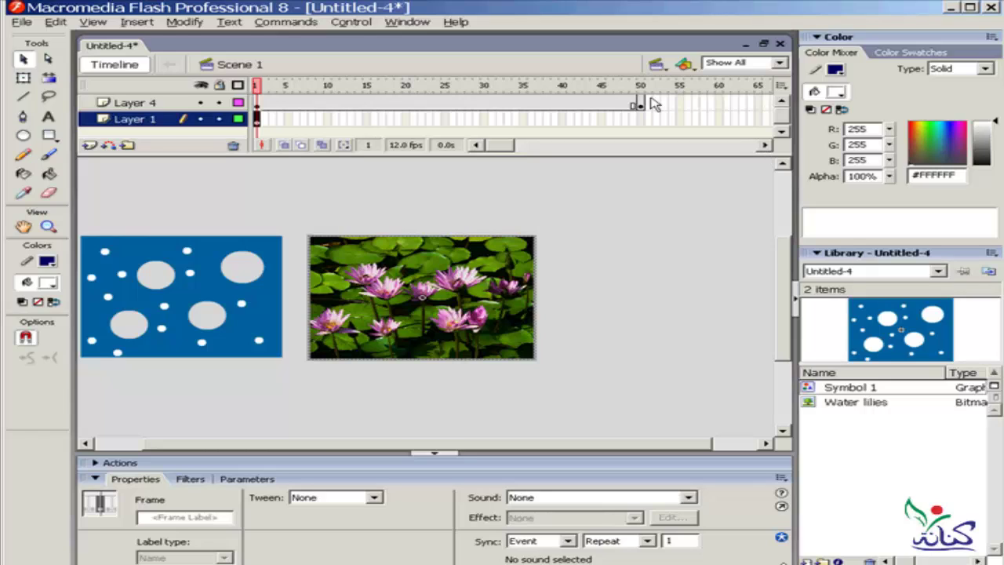
Step: Extend Layer 1's water lilies photo through frame 50 with F5, then scrub to check
click(640, 120)
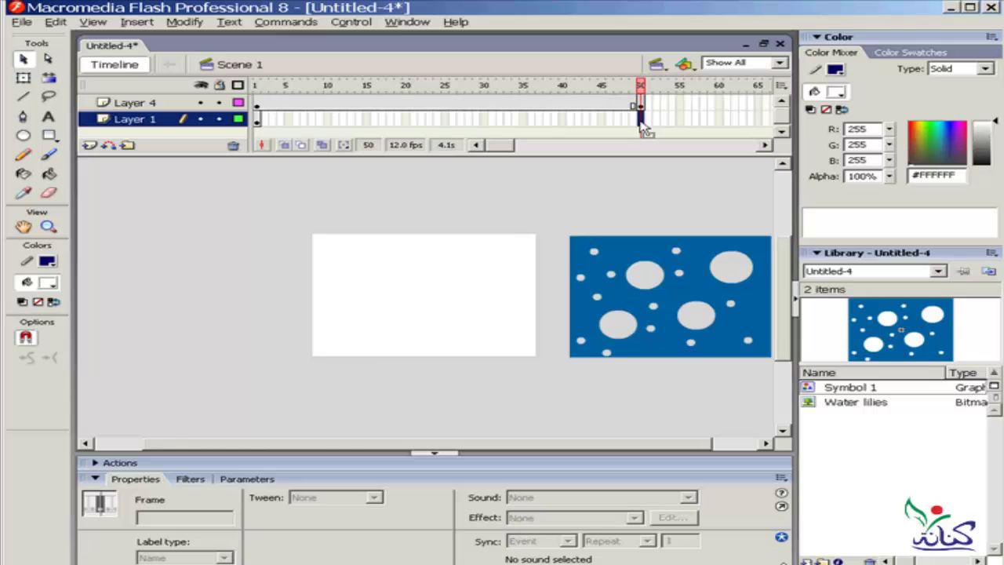
key(F5)
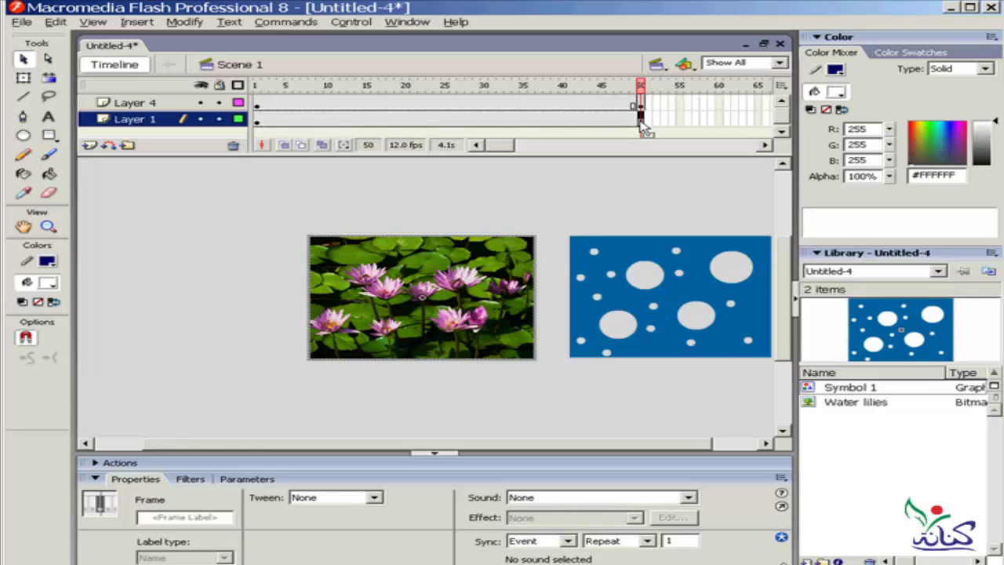
mouse_move(641, 84)
mouse_down()
mouse_move(312, 108)
mouse_move(498, 69)
mouse_up()
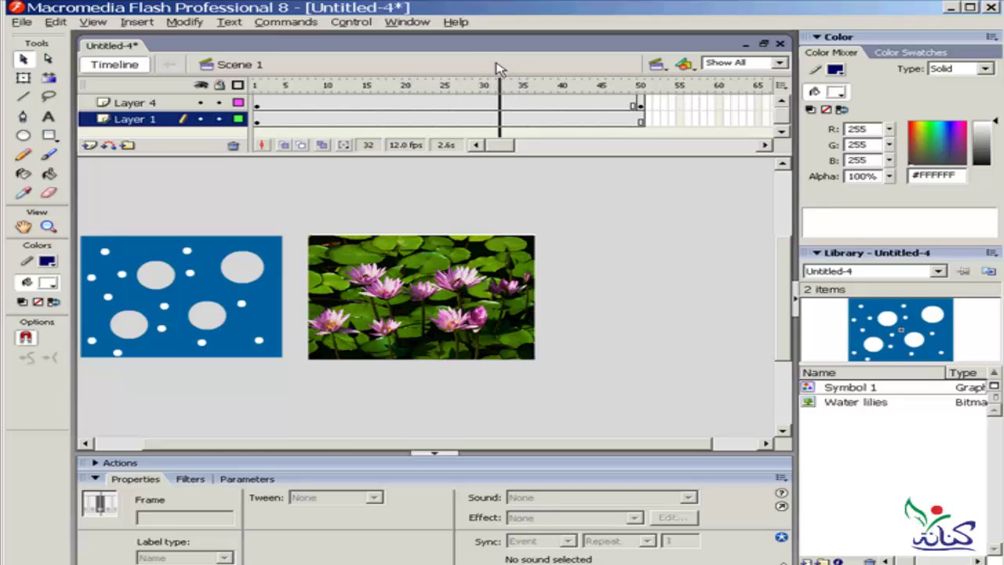
drag(499, 69, 259, 126)
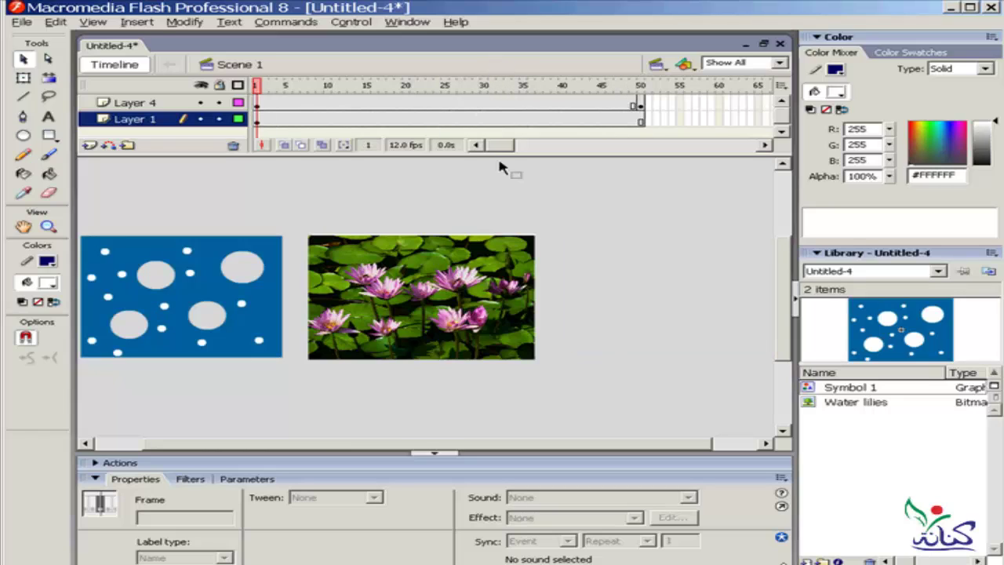
click(421, 103)
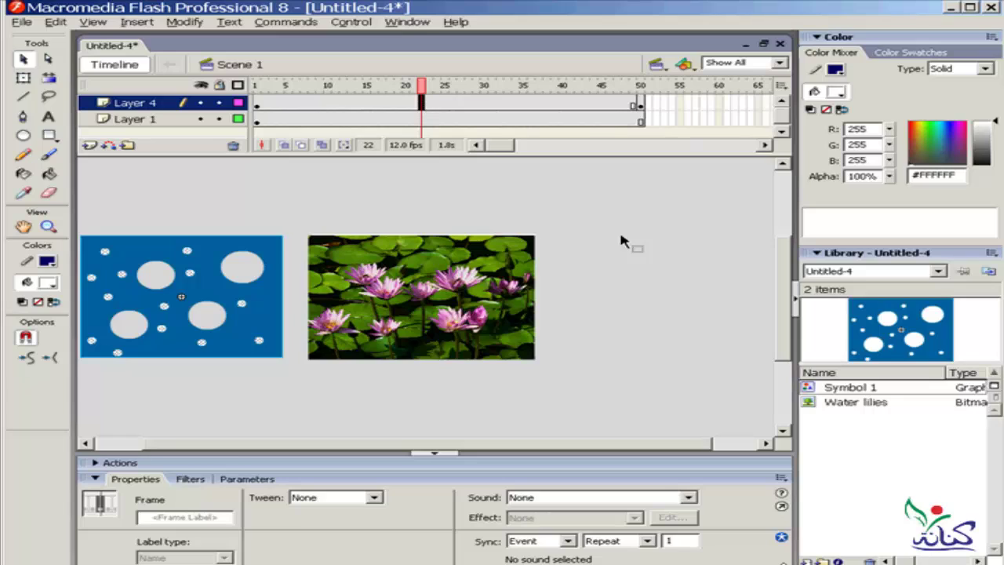
Step: Apply a Motion tween to Layer 4 and preview the holed rectangle sliding across frames 1–50
click(374, 497)
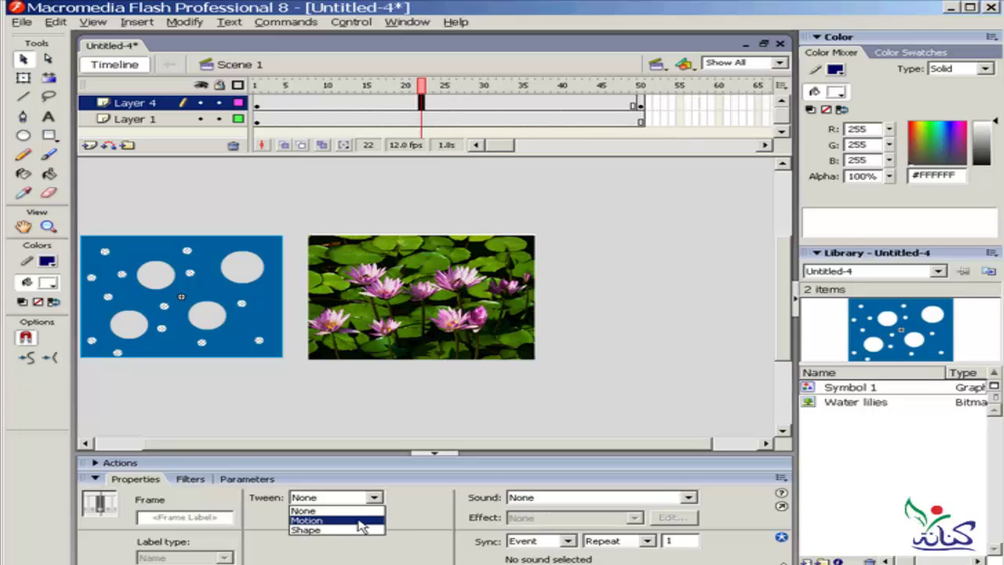
click(361, 521)
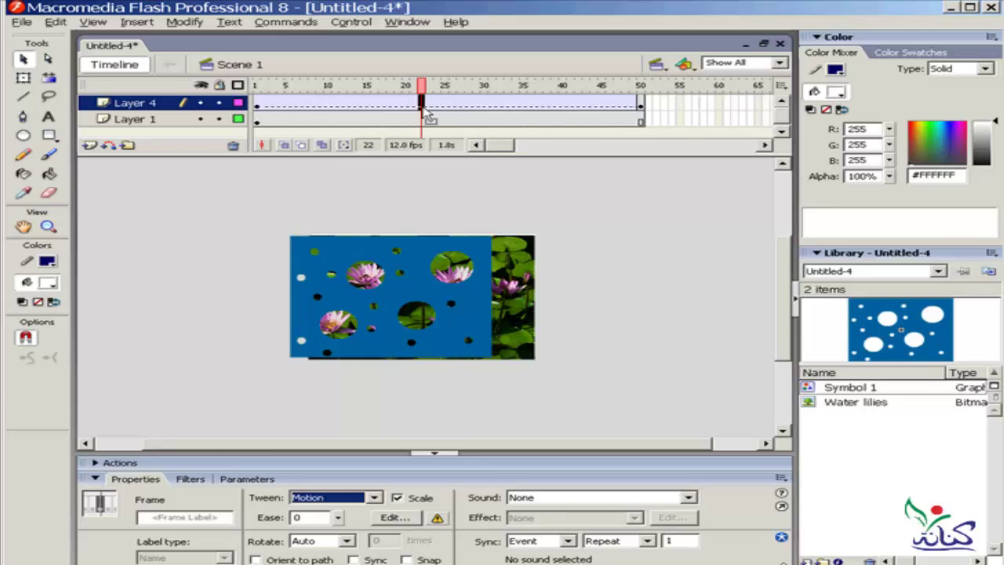
drag(421, 84, 558, 102)
key(Return)
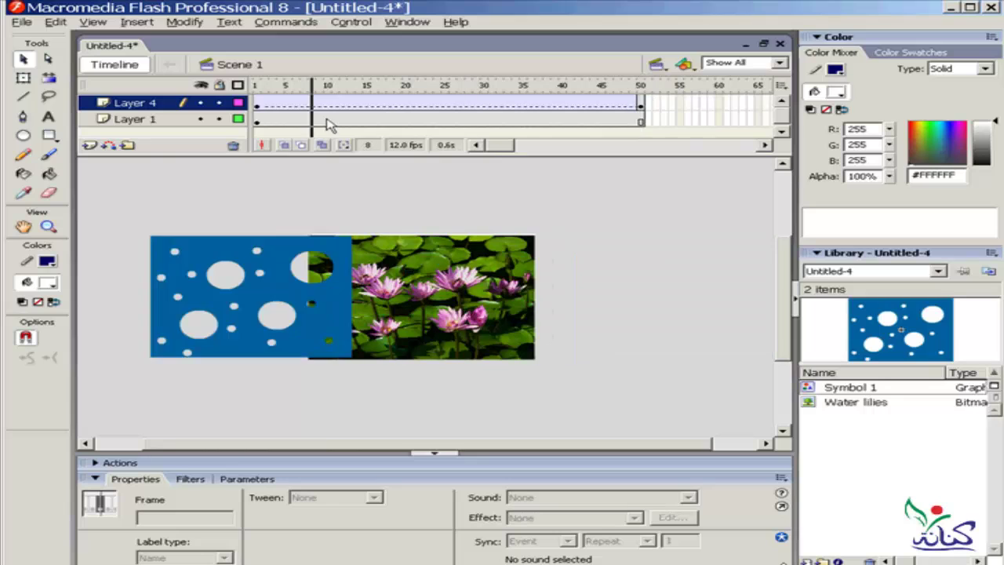
mouse_move(641, 102)
mouse_down()
mouse_move(258, 106)
mouse_move(642, 110)
mouse_move(258, 86)
mouse_up()
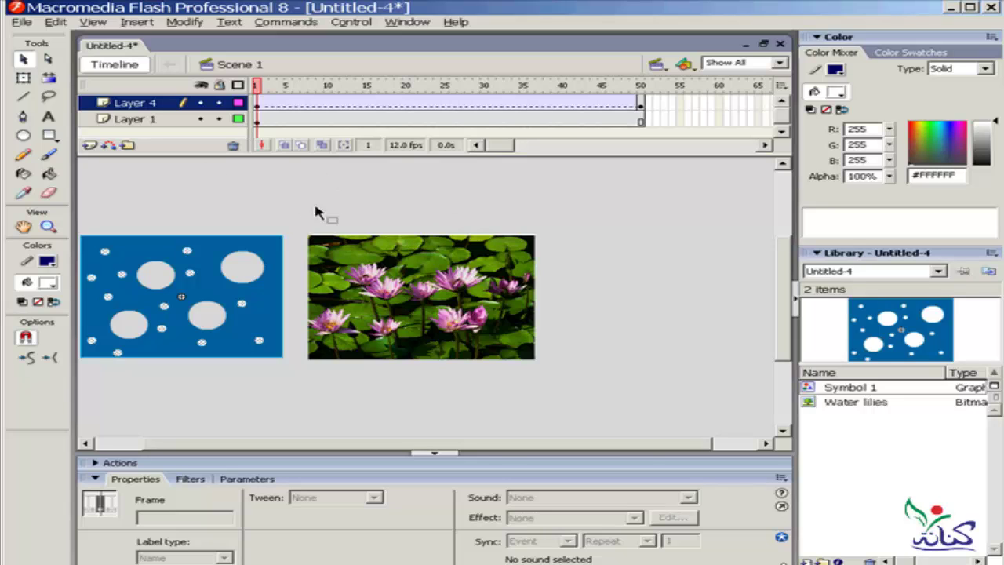
key(ctrl+Return)
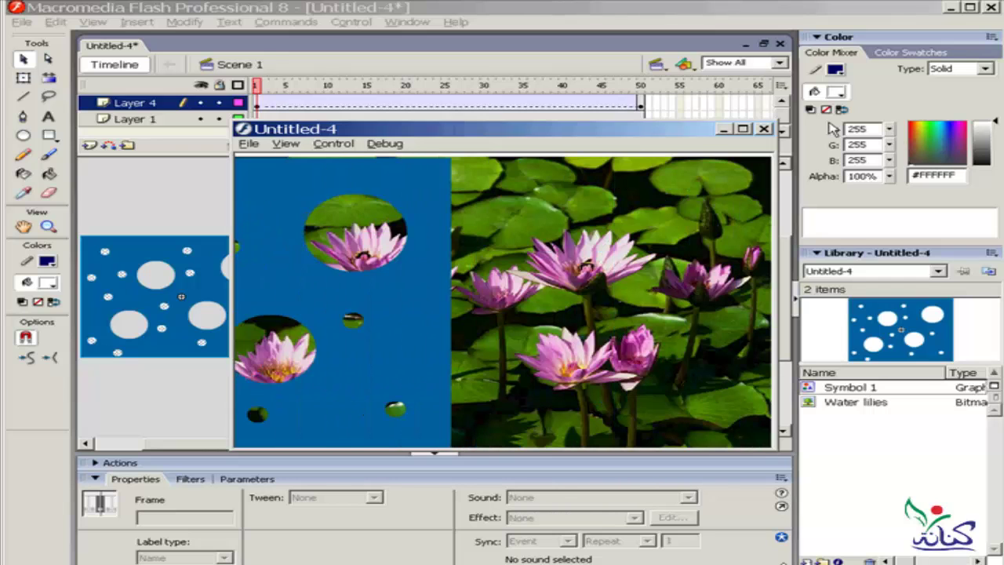
click(762, 128)
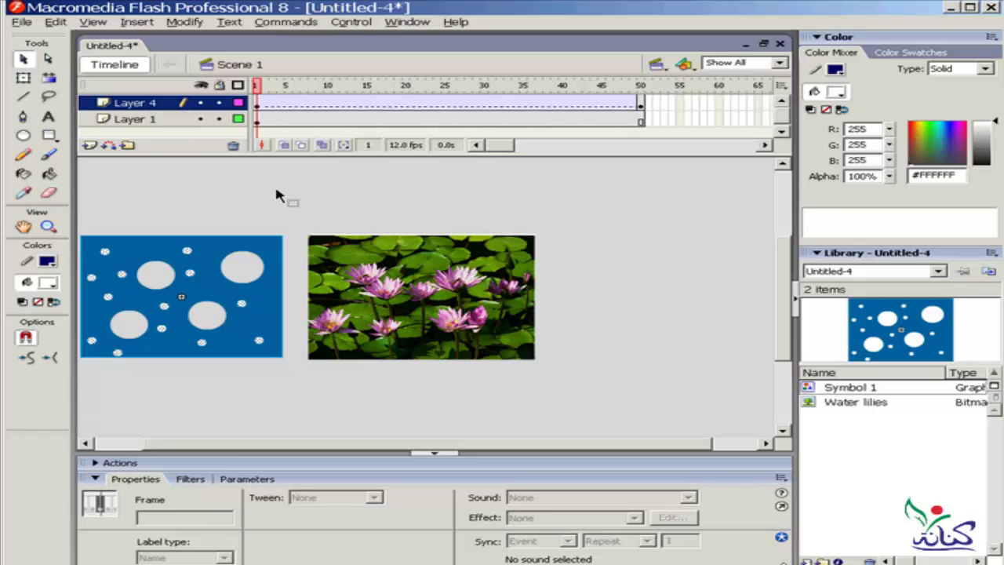
Step: Set Layer 4's type to Mask and nest Layer 1's water lilies beneath it as masked
click(129, 107)
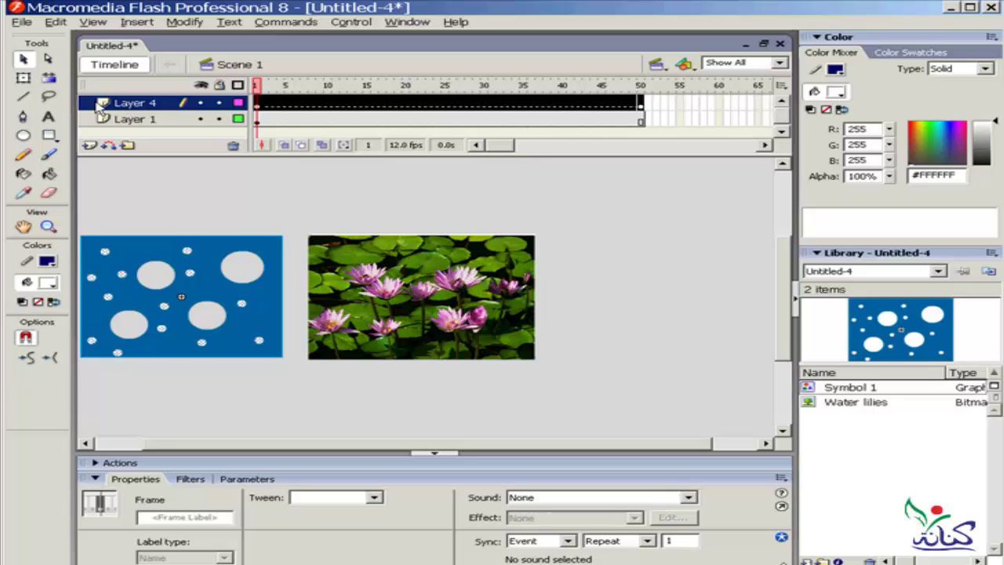
double_click(102, 107)
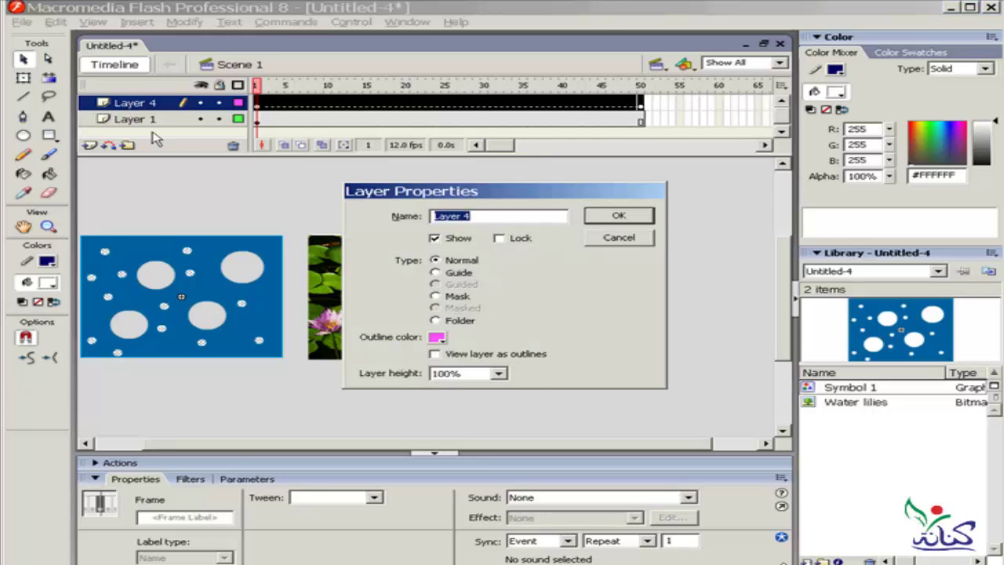
click(436, 297)
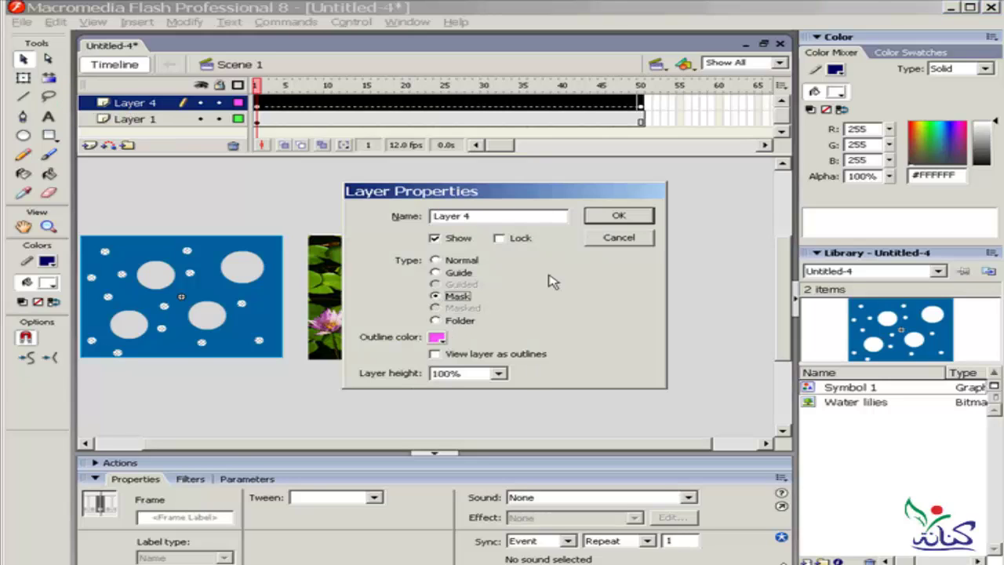
click(615, 217)
drag(113, 119, 119, 112)
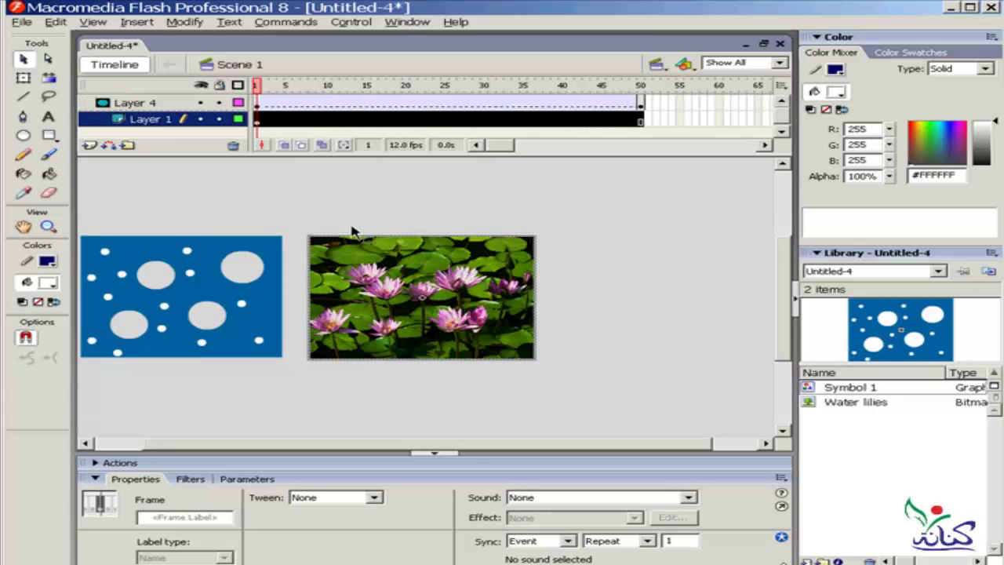
click(637, 253)
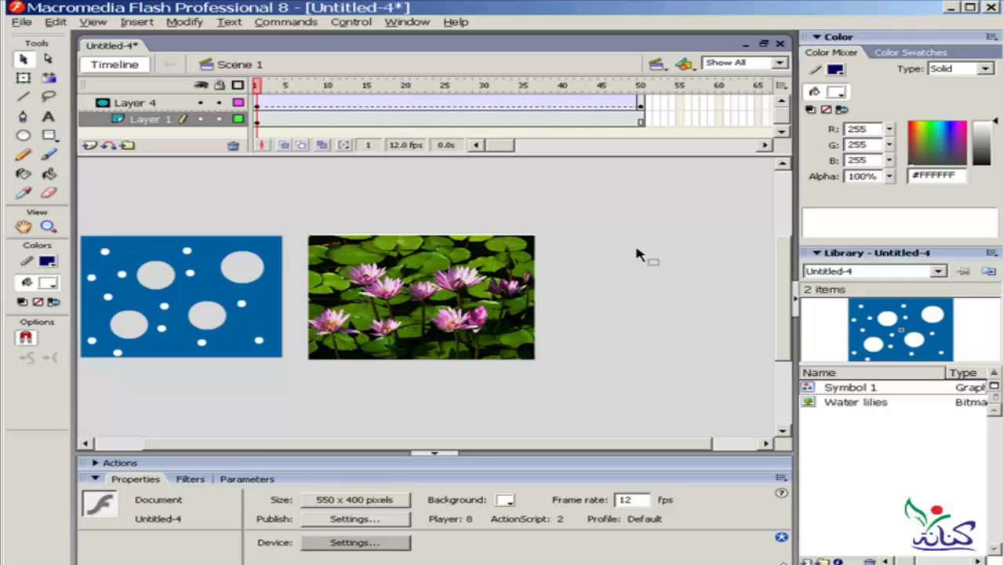
key(ctrl+Return)
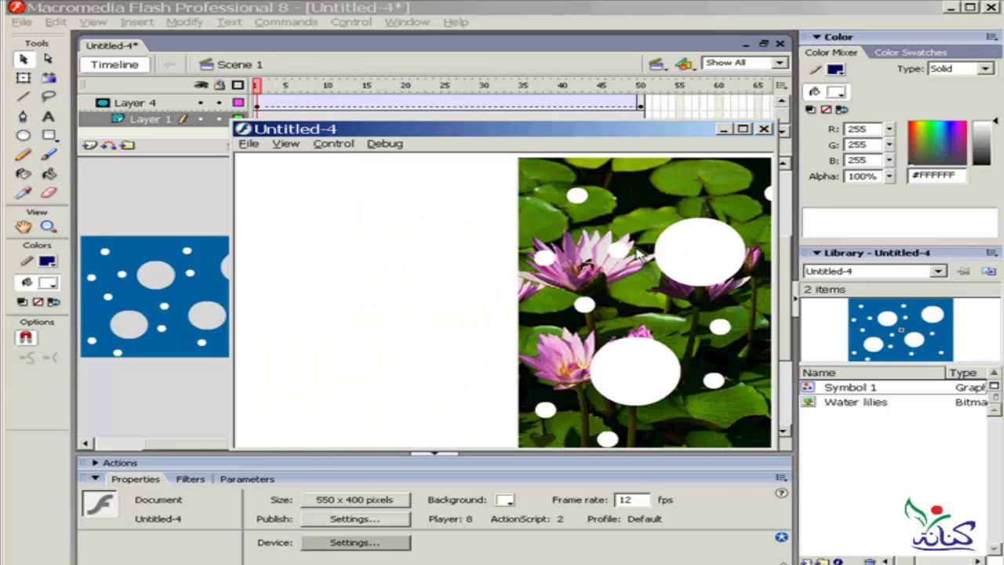
click(765, 130)
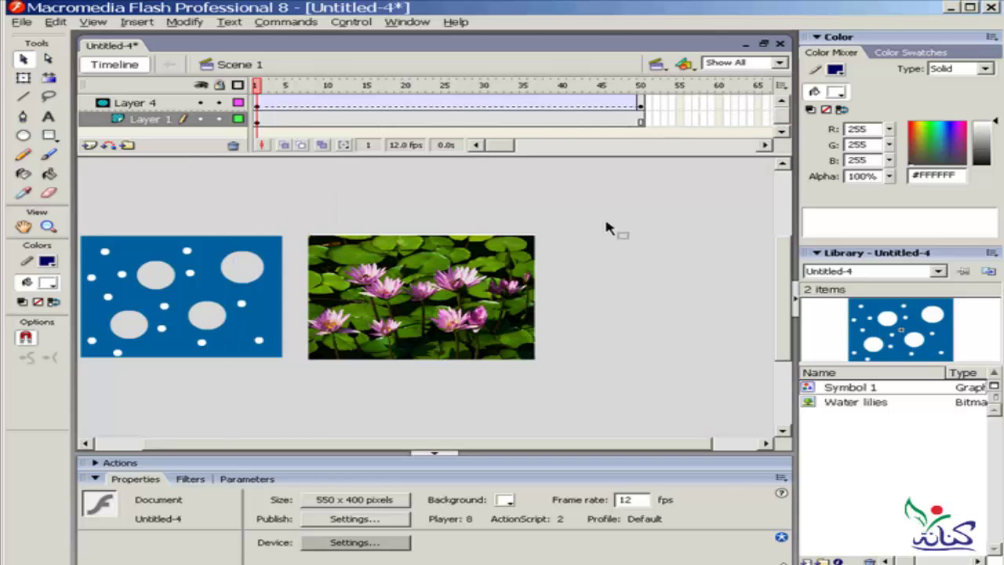